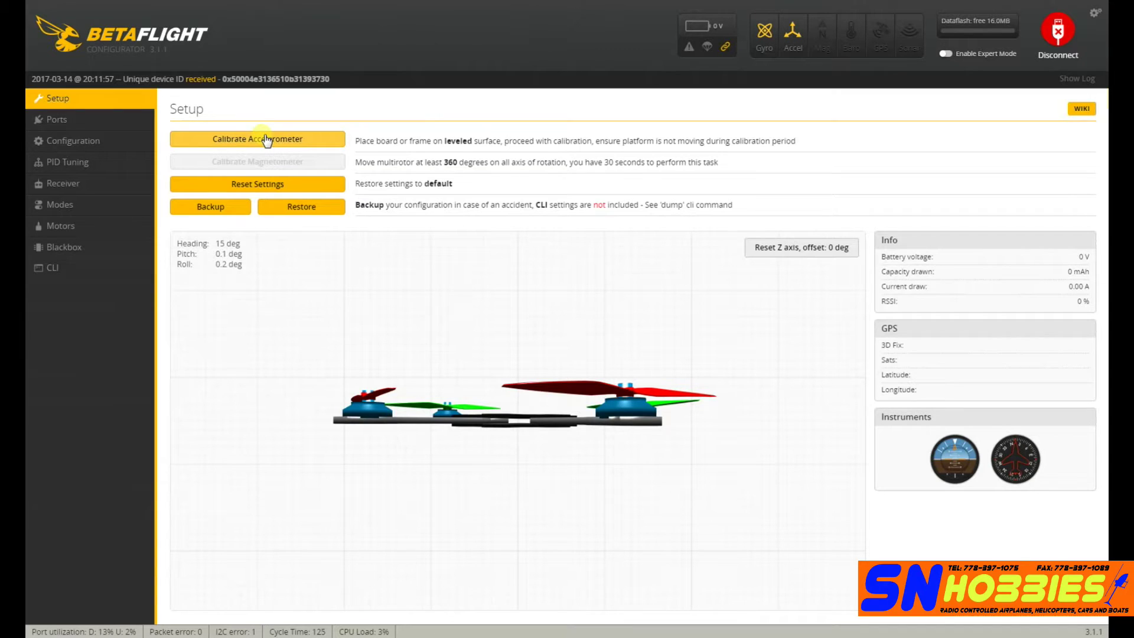
Step: Query the flight controller's firmware version by running the version command in the CLI, and leave the CLI
click(77, 120)
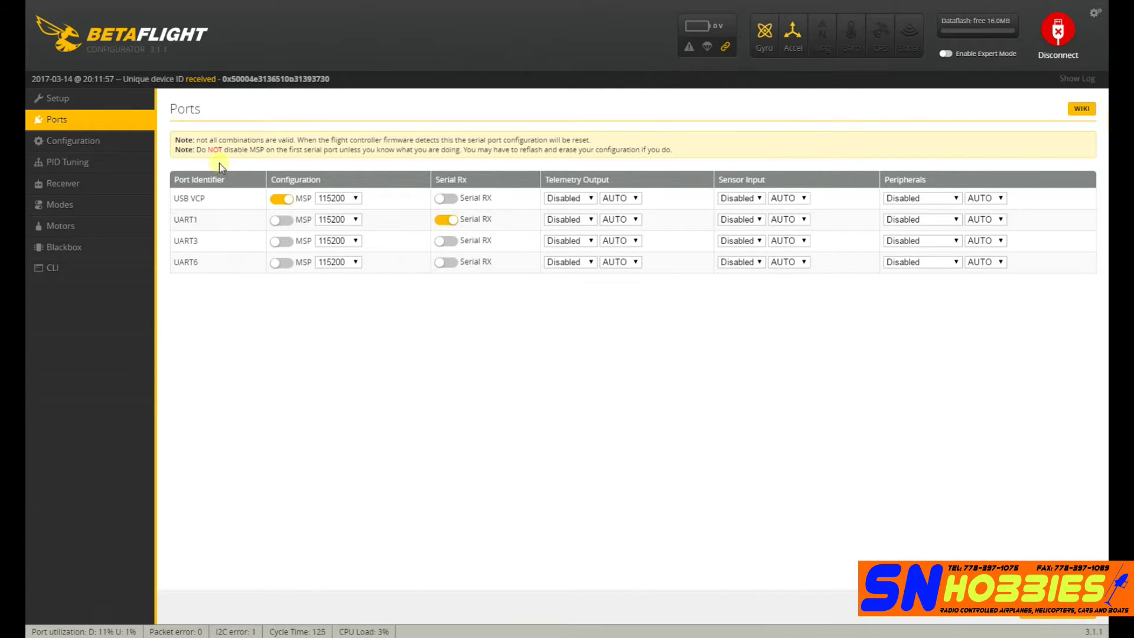
click(76, 145)
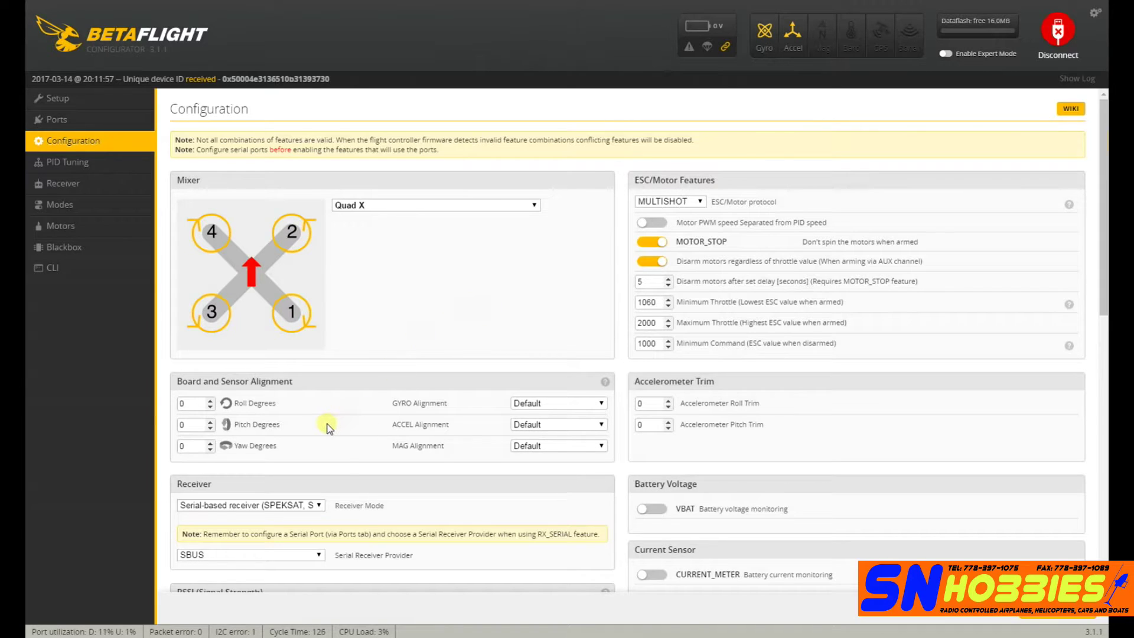
click(76, 274)
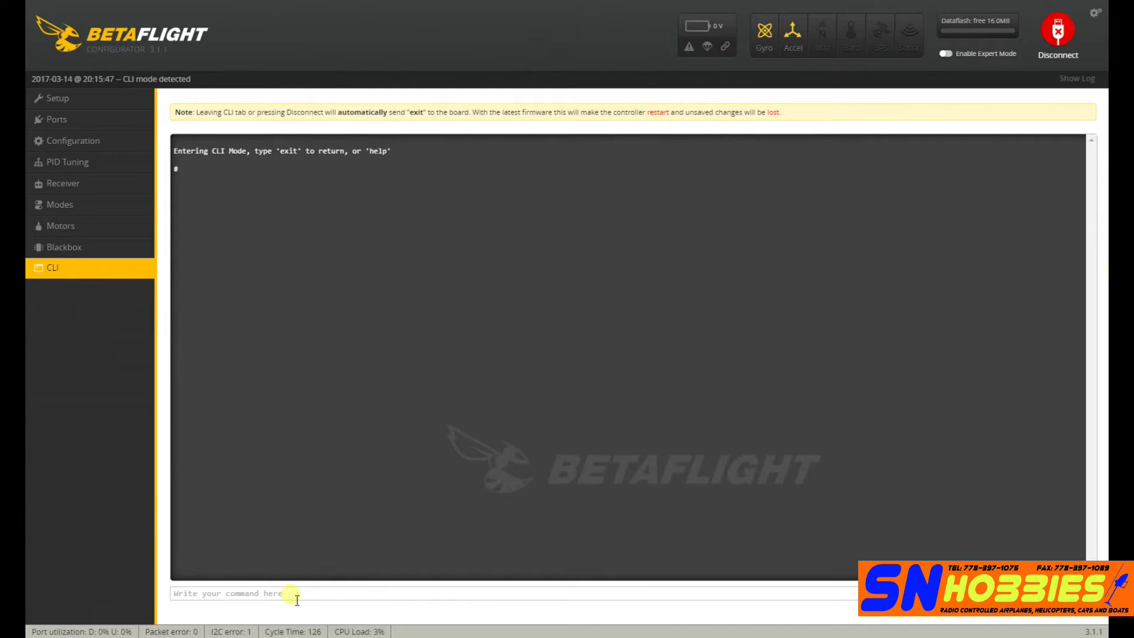
text(version)
key(Return)
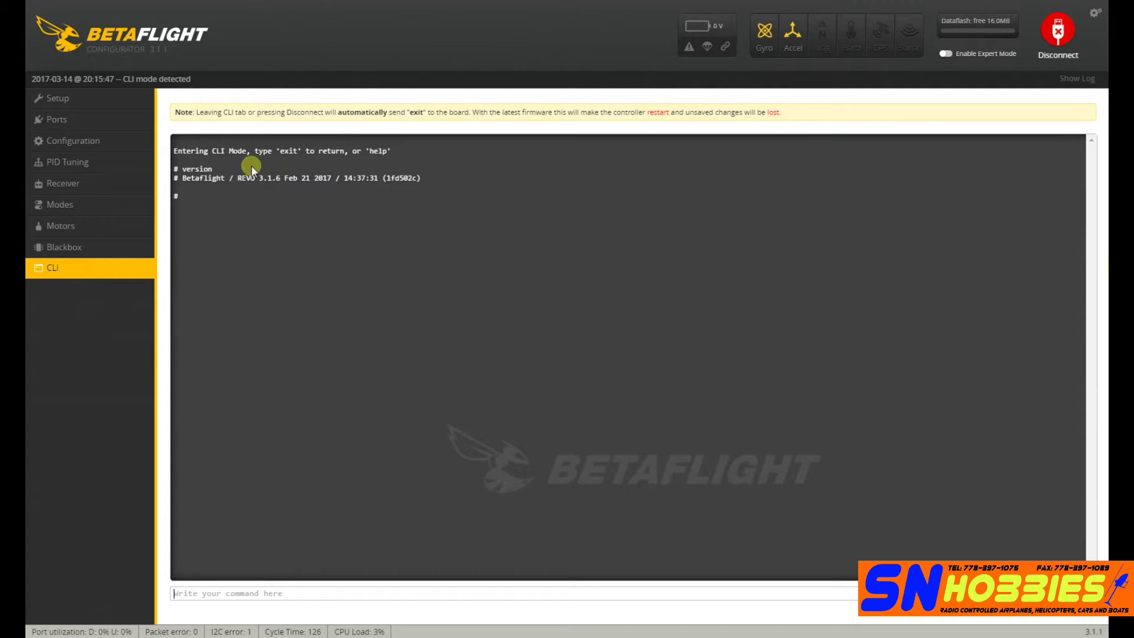
click(76, 119)
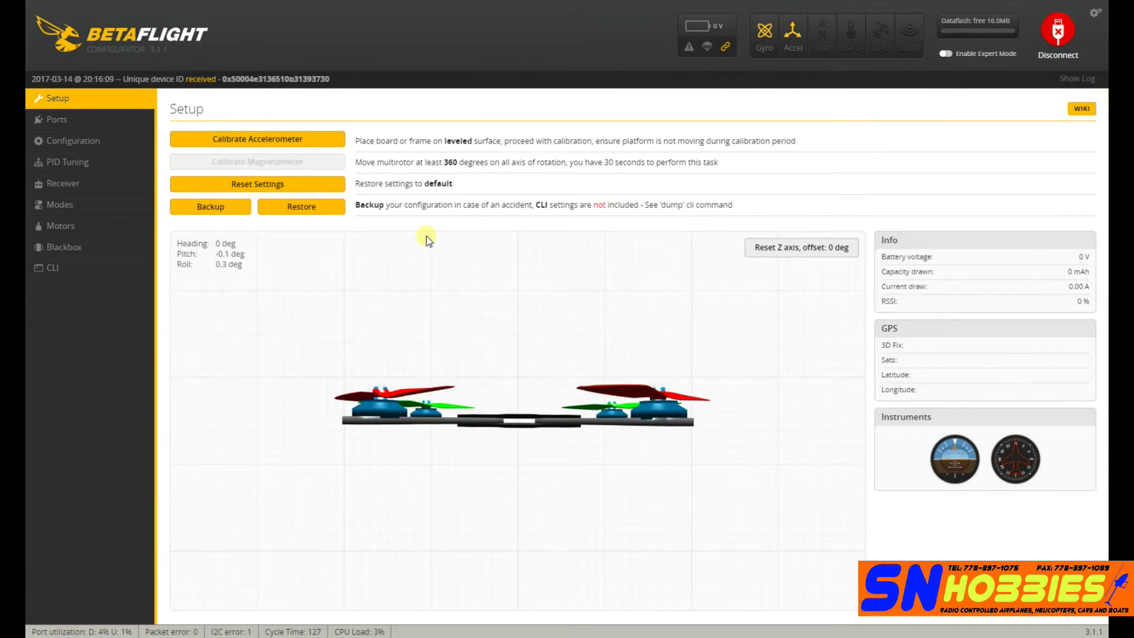
Step: Choose the serial-based receiver mode (SPEKSAT, SBUS, SUMD) and SBUS as the serial receiver provider in the configuration
click(84, 120)
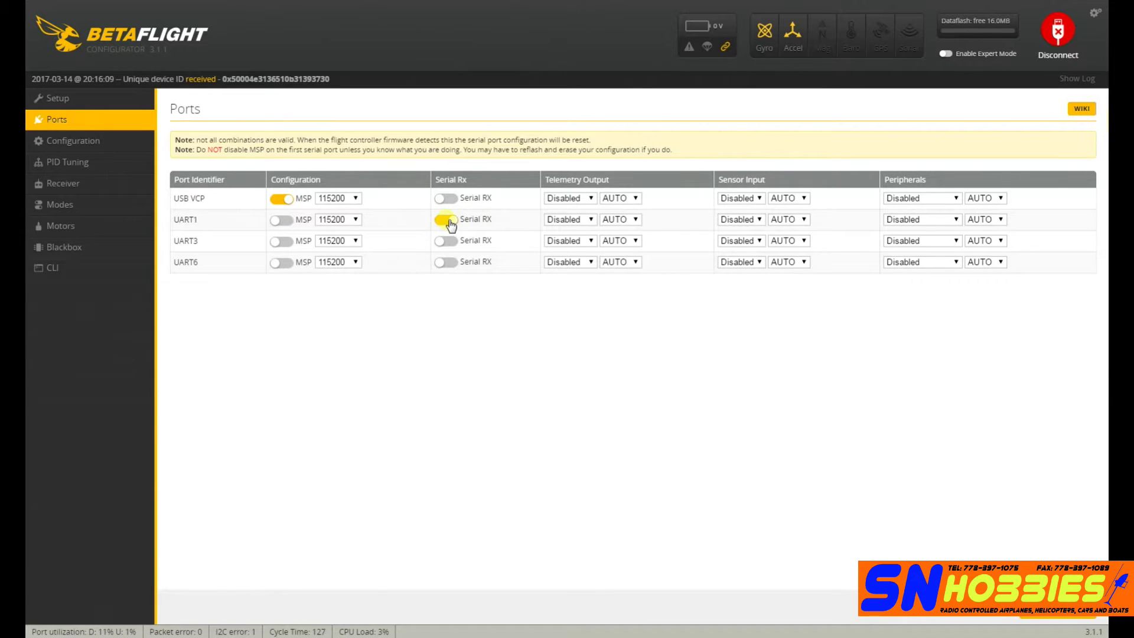
click(77, 145)
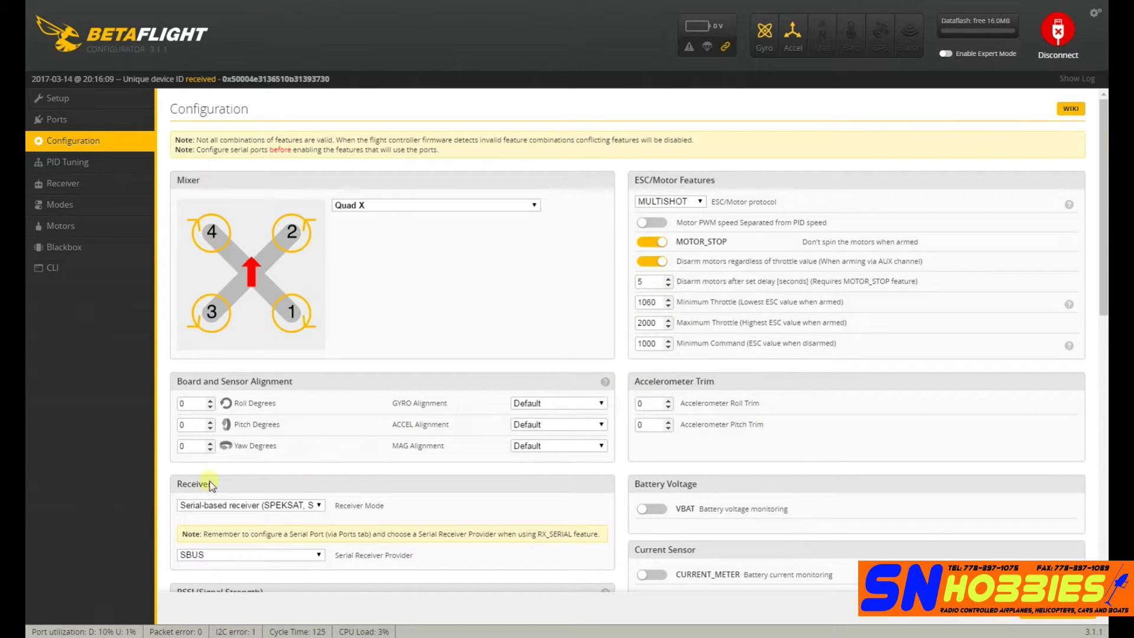
drag(1103, 284, 1103, 325)
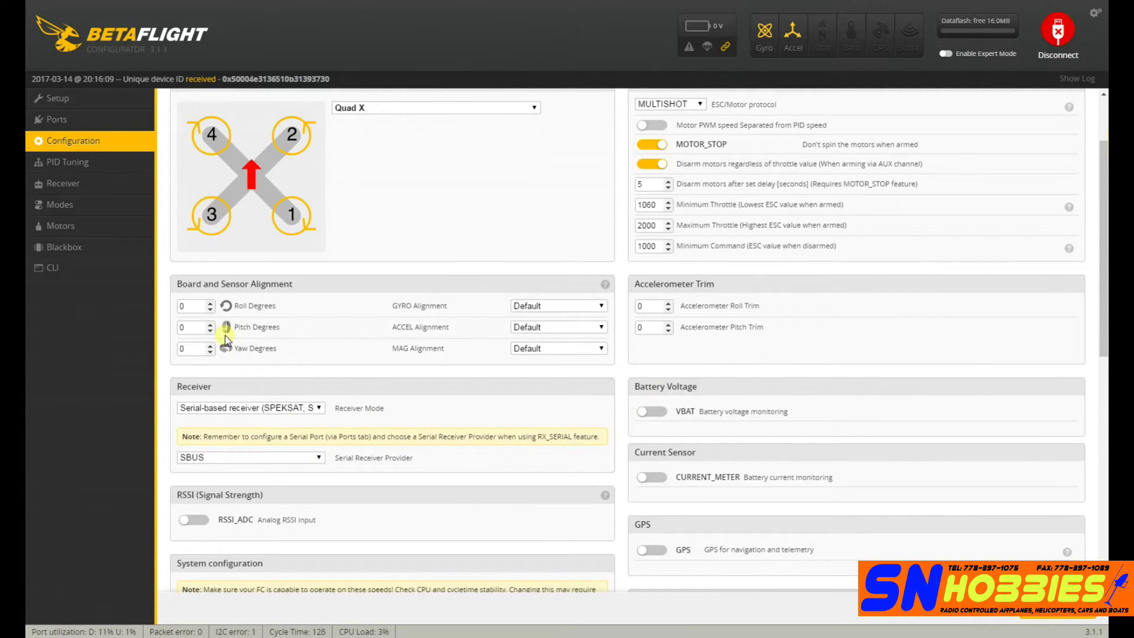
click(198, 408)
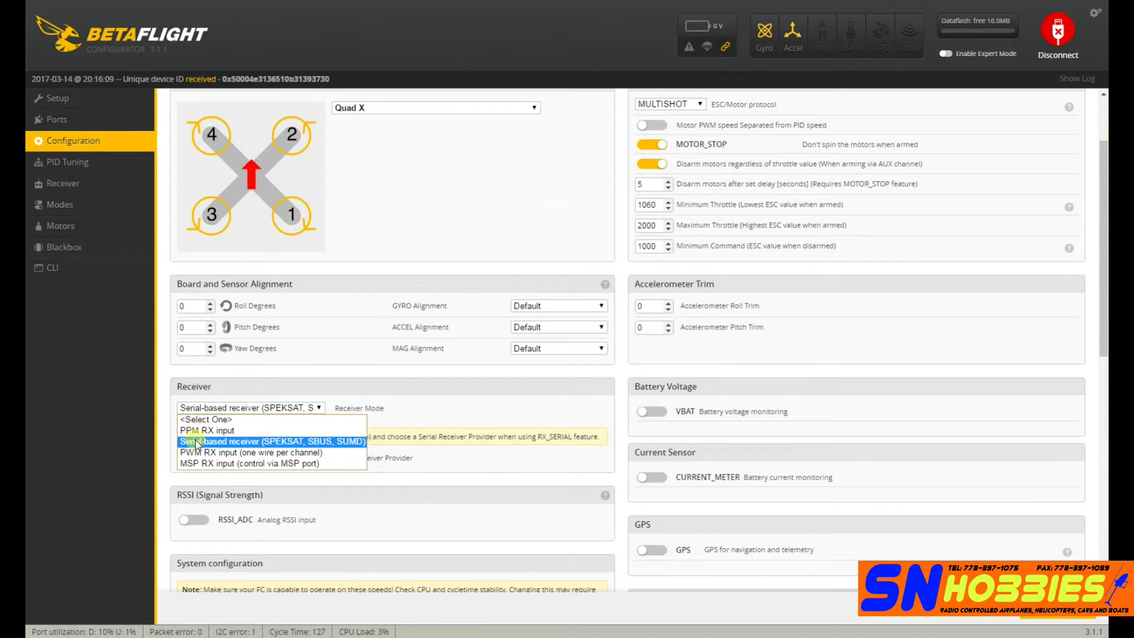
click(197, 442)
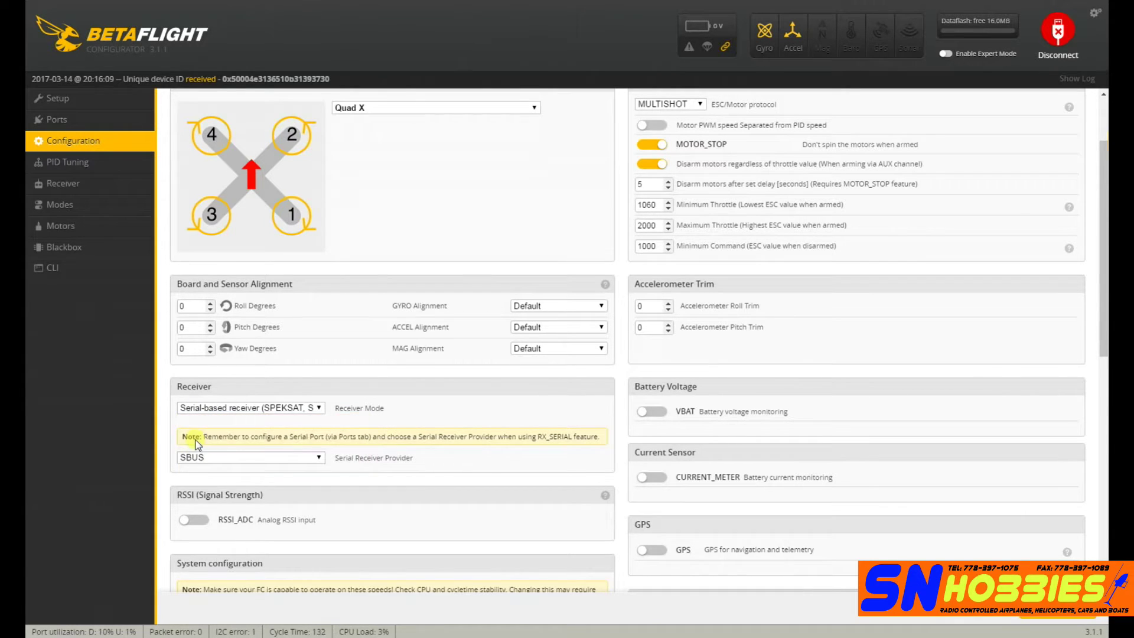
click(279, 410)
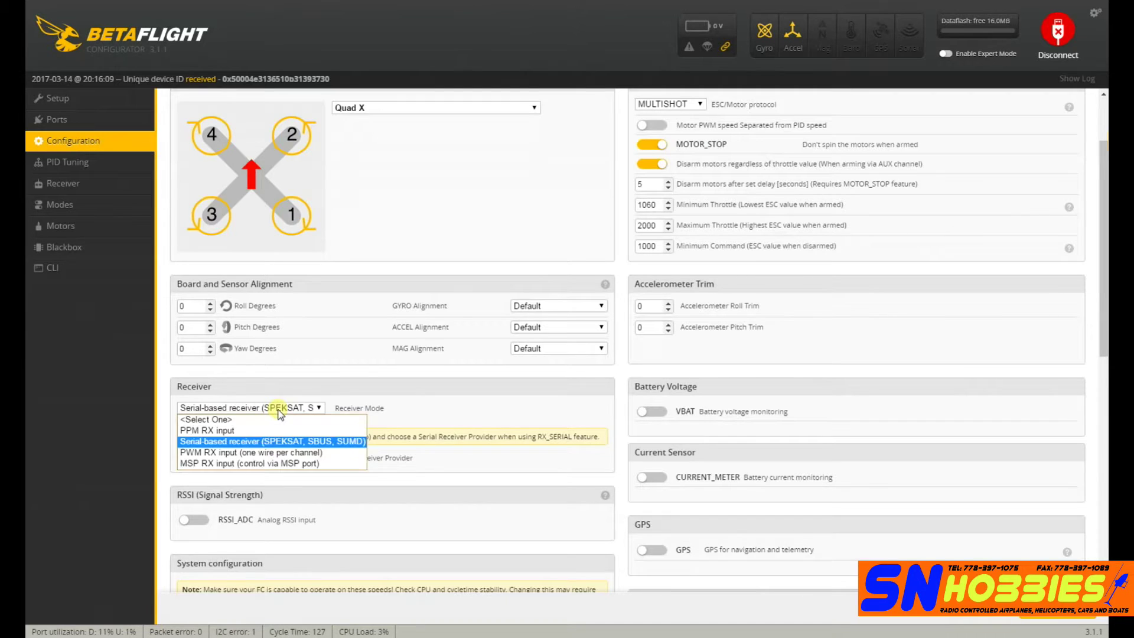
click(275, 442)
click(267, 457)
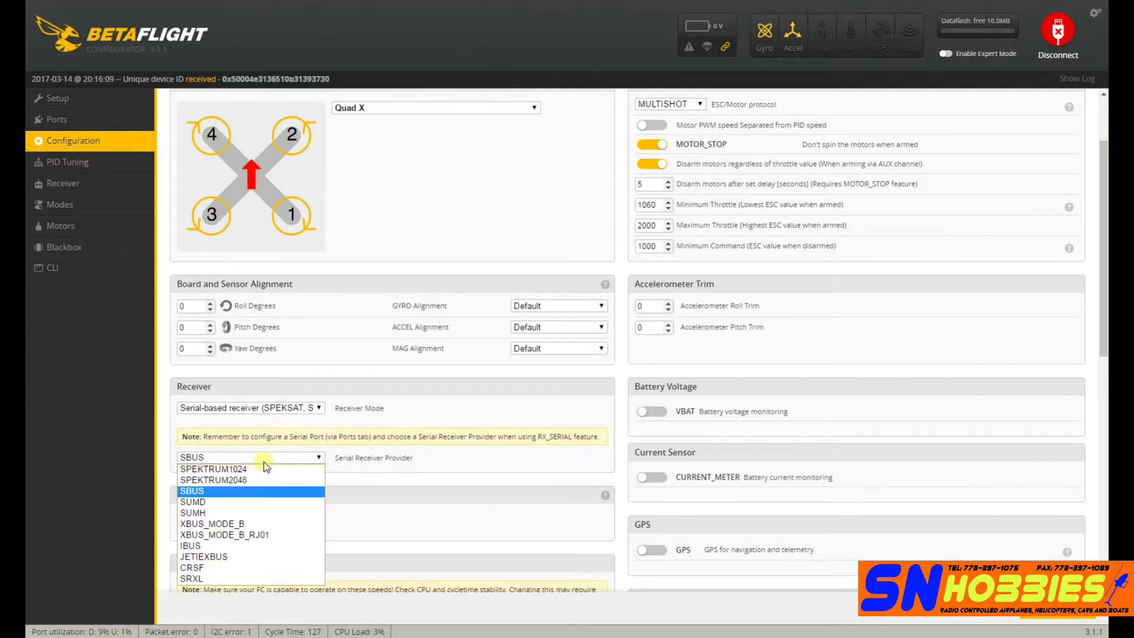
click(245, 491)
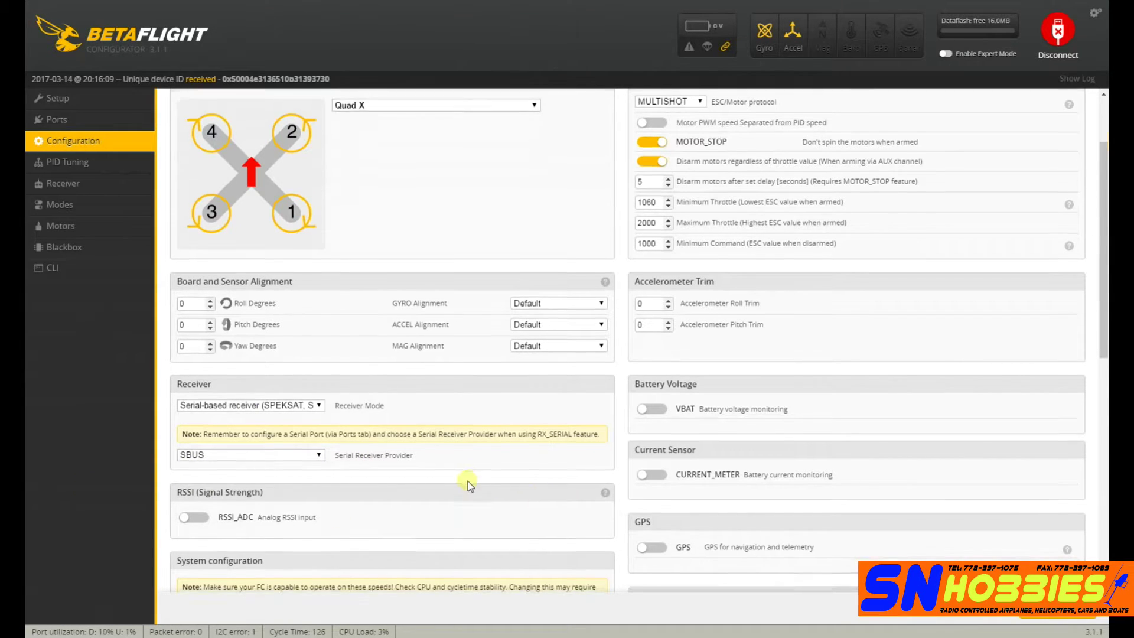
Step: Examine the system configuration frequencies, the other features list and the PID tuning values
scroll(468, 481, down, 4)
scroll(467, 481, down, 1)
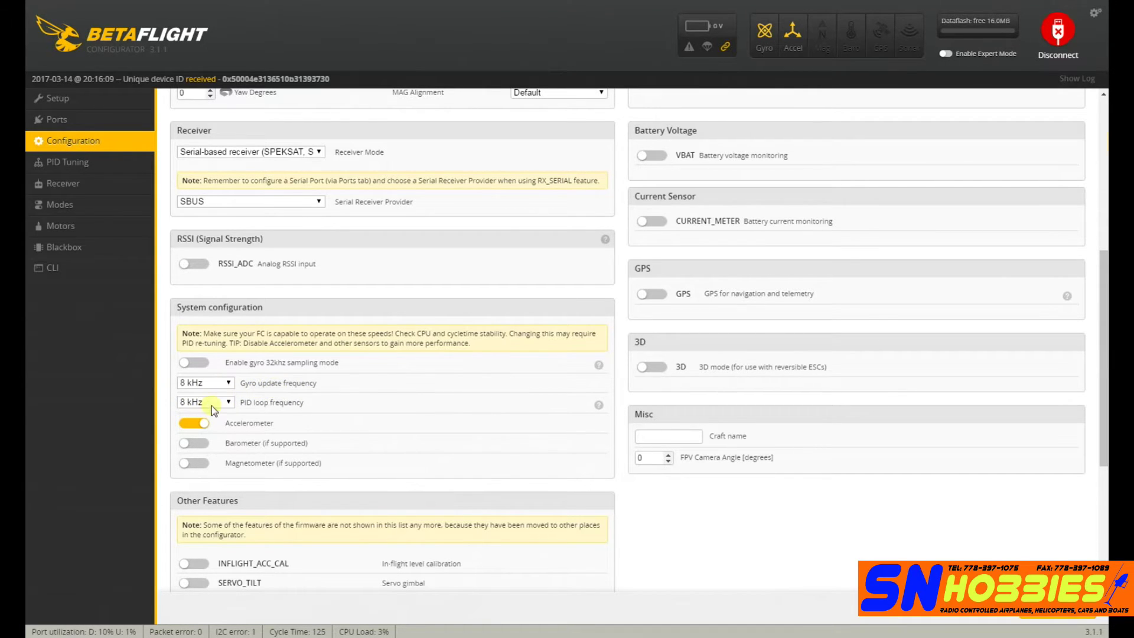
scroll(364, 413, down, 4)
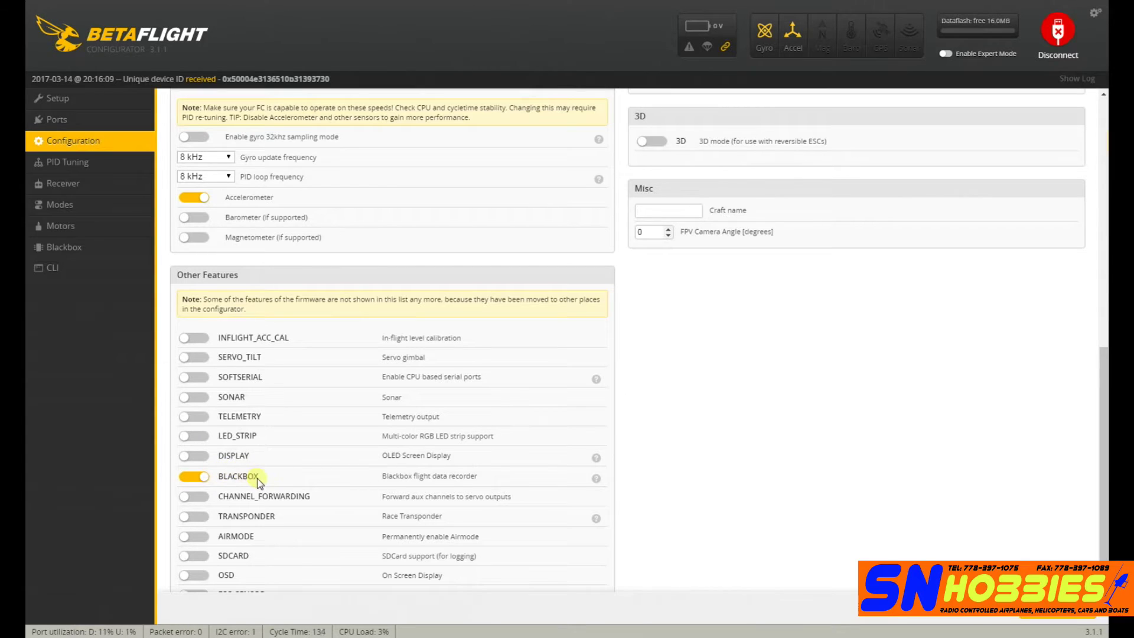
scroll(257, 481, down, 2)
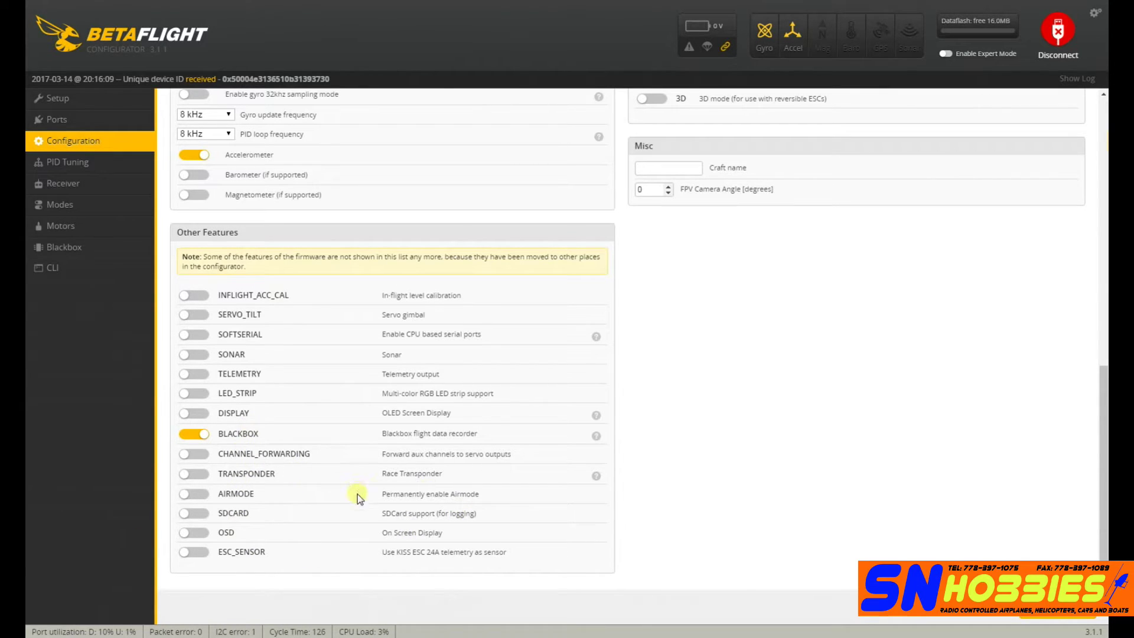
click(70, 162)
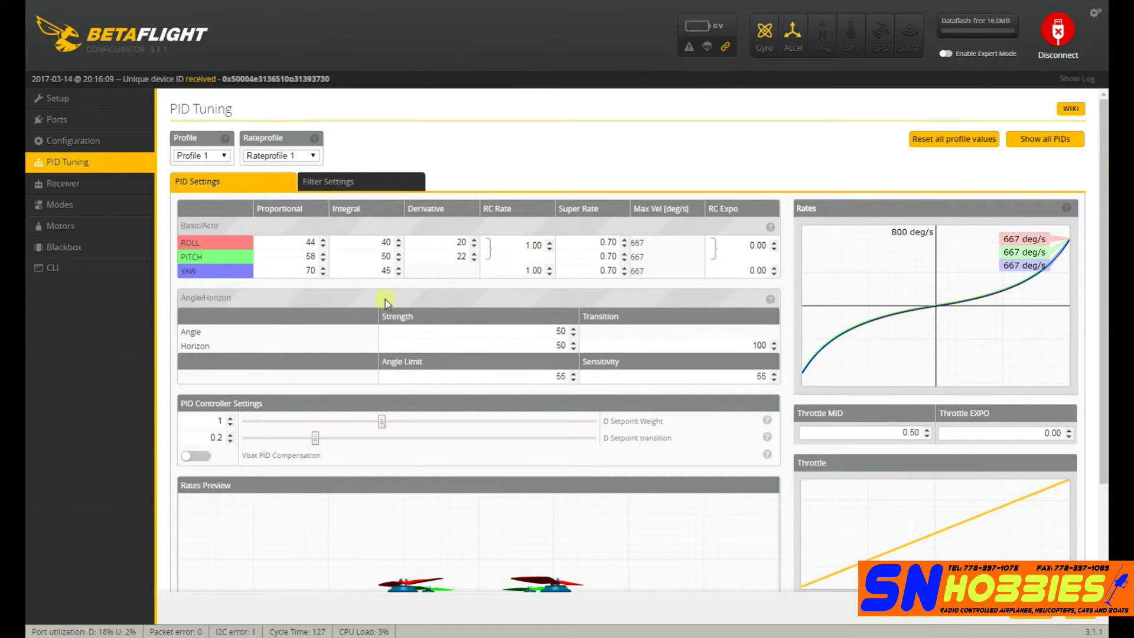
scroll(483, 364, down, 3)
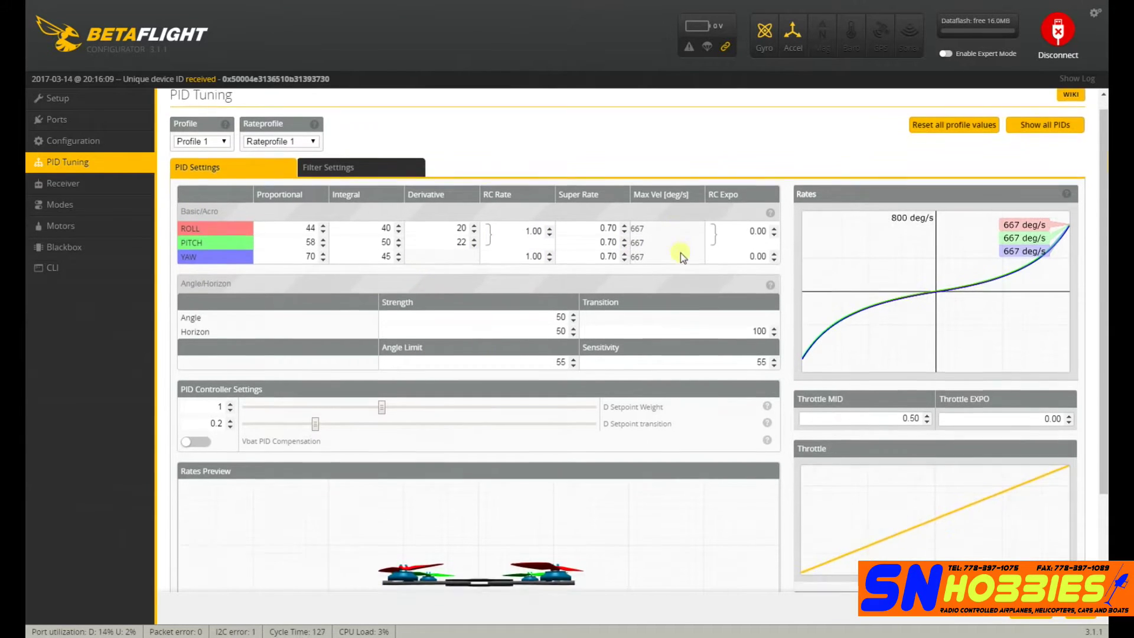
scroll(441, 335, up, 2)
scroll(446, 329, up, 1)
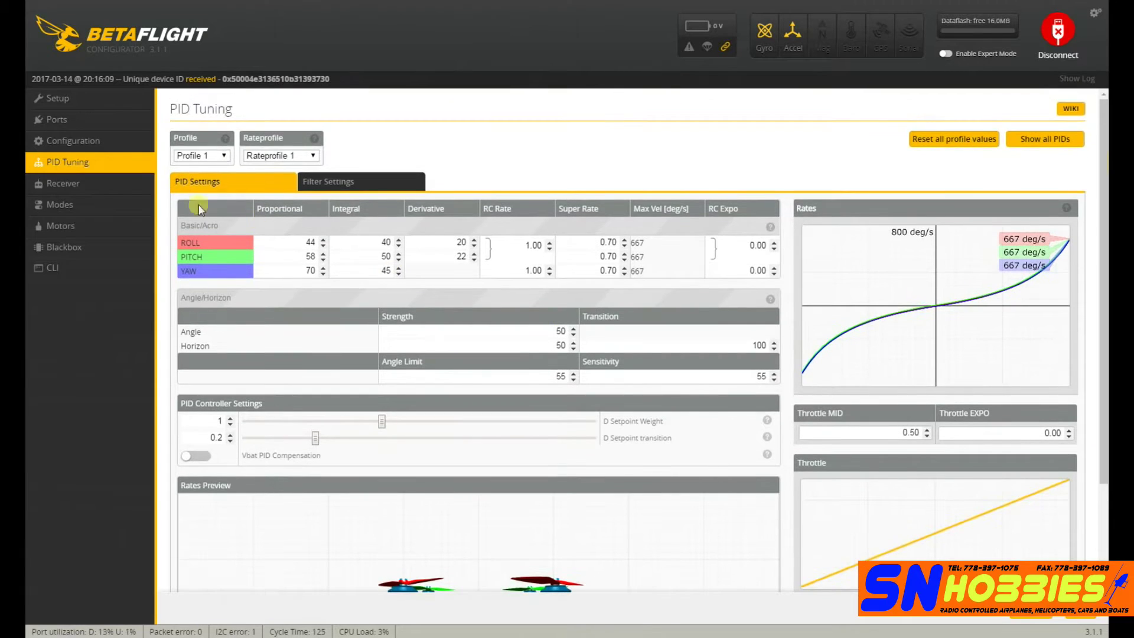
Step: Inspect the receiver's channel map presets without choosing another one
click(64, 183)
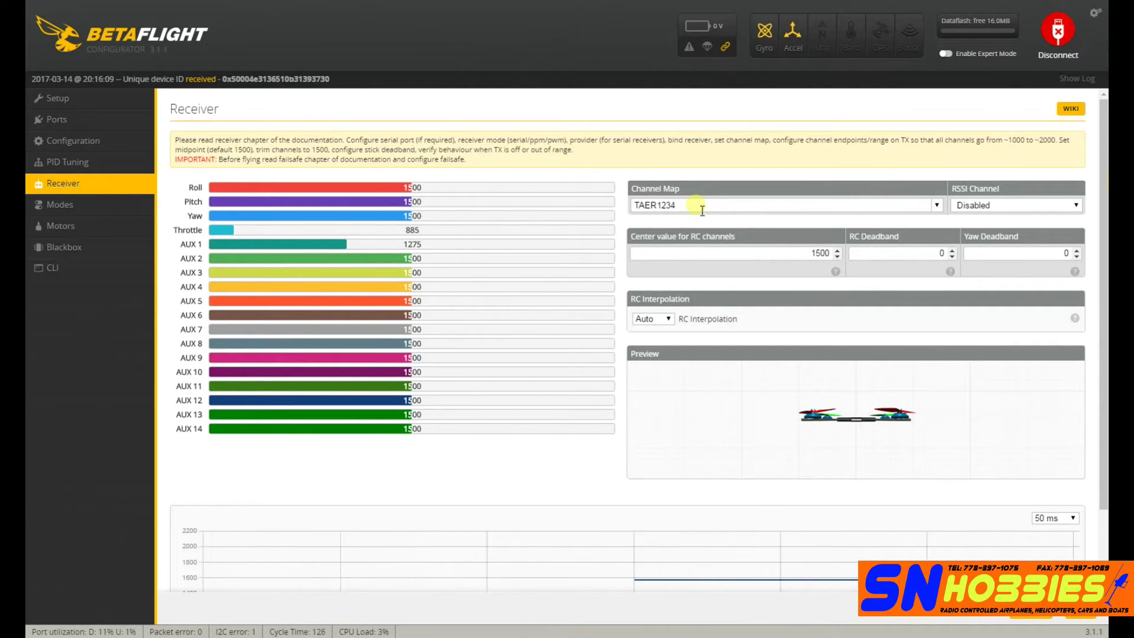
click(937, 204)
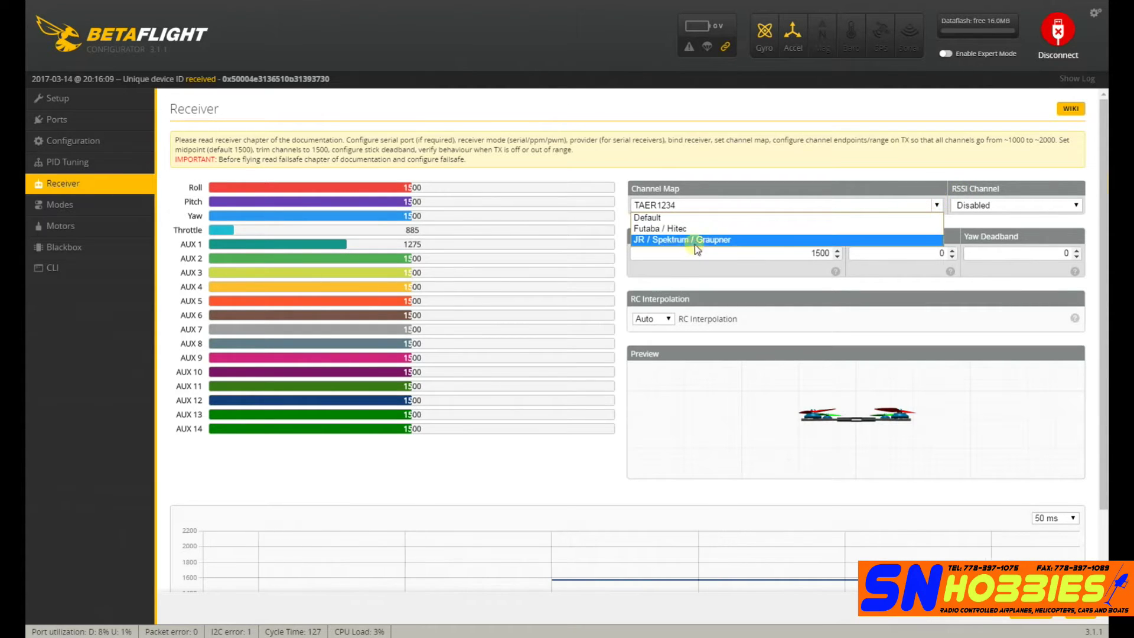
click(675, 206)
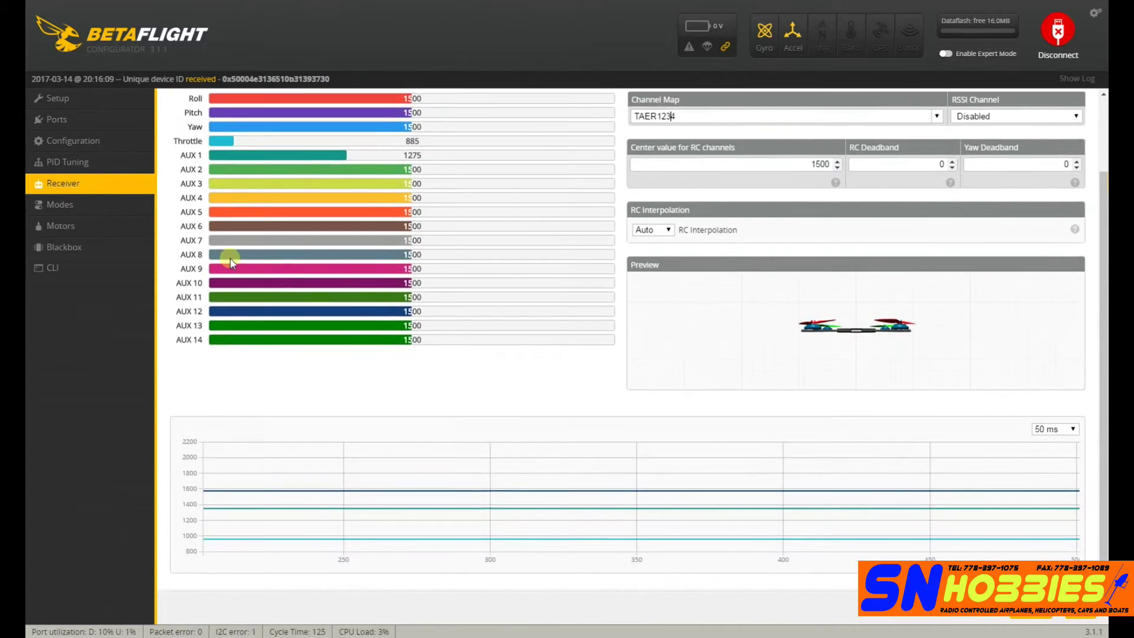
Step: Review the ARM and AIR MODE switch ranges together with the port assignments and the ESC/motor features
click(94, 204)
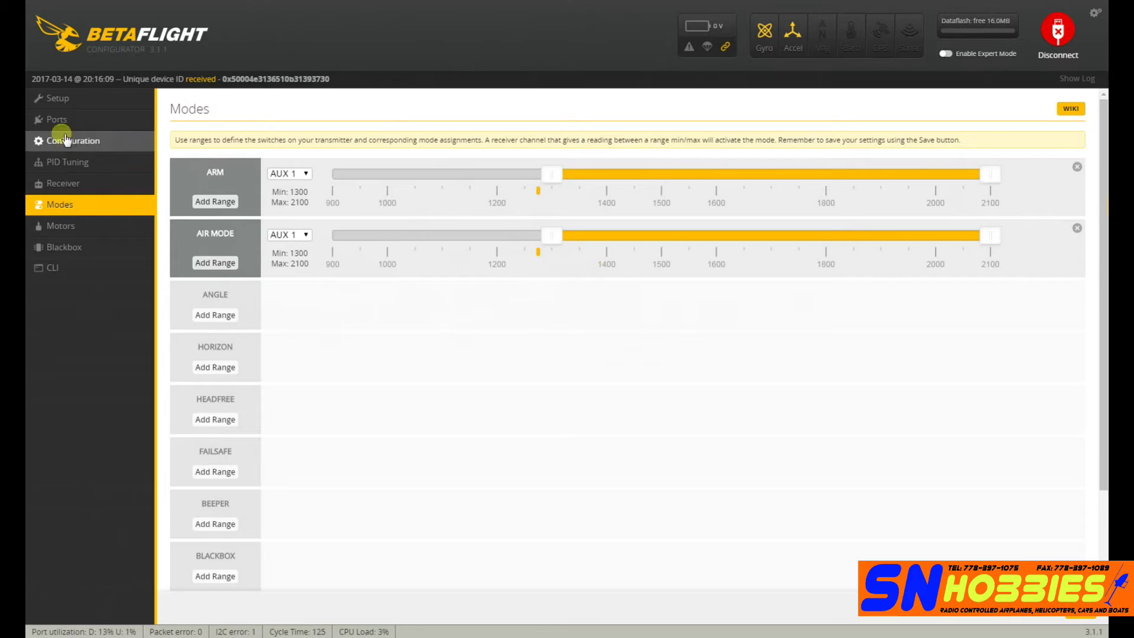
click(54, 118)
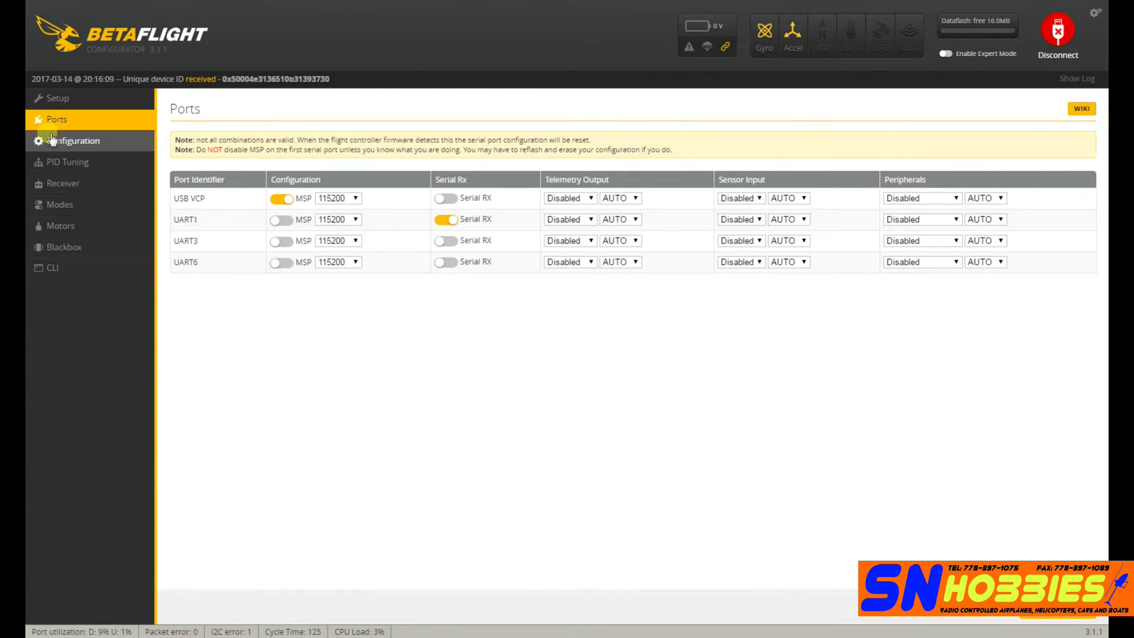
click(65, 141)
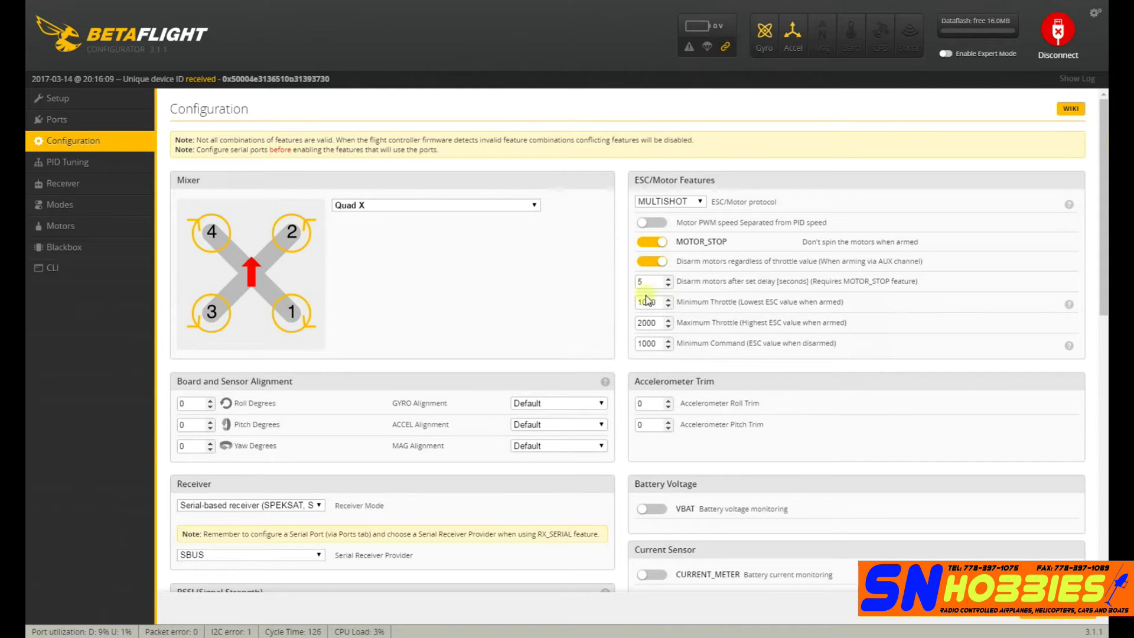
click(76, 206)
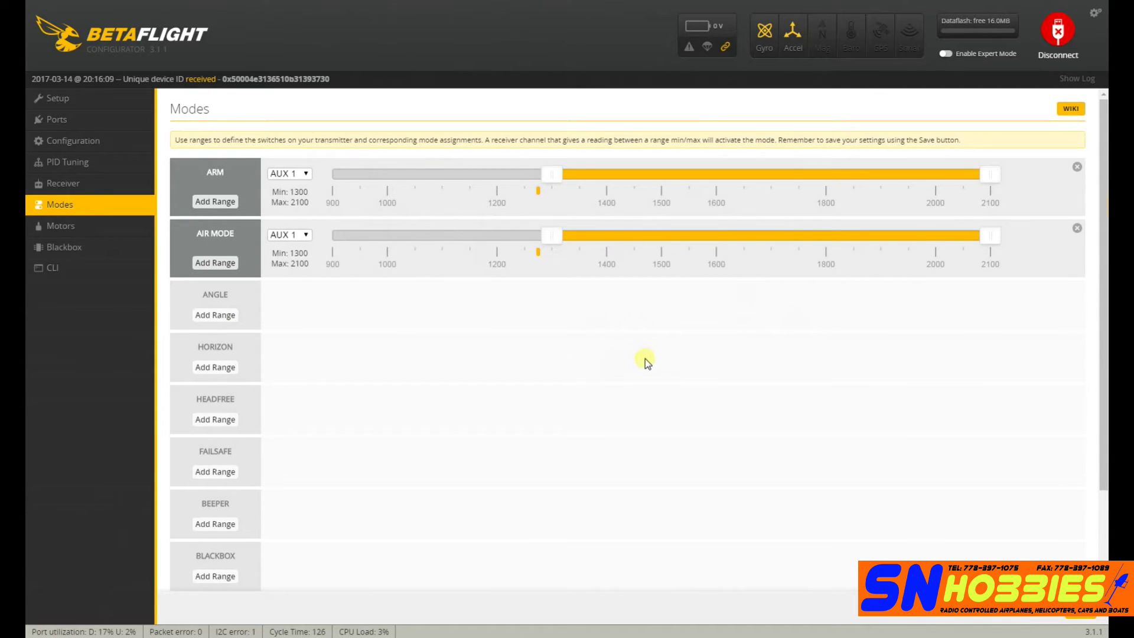
click(74, 142)
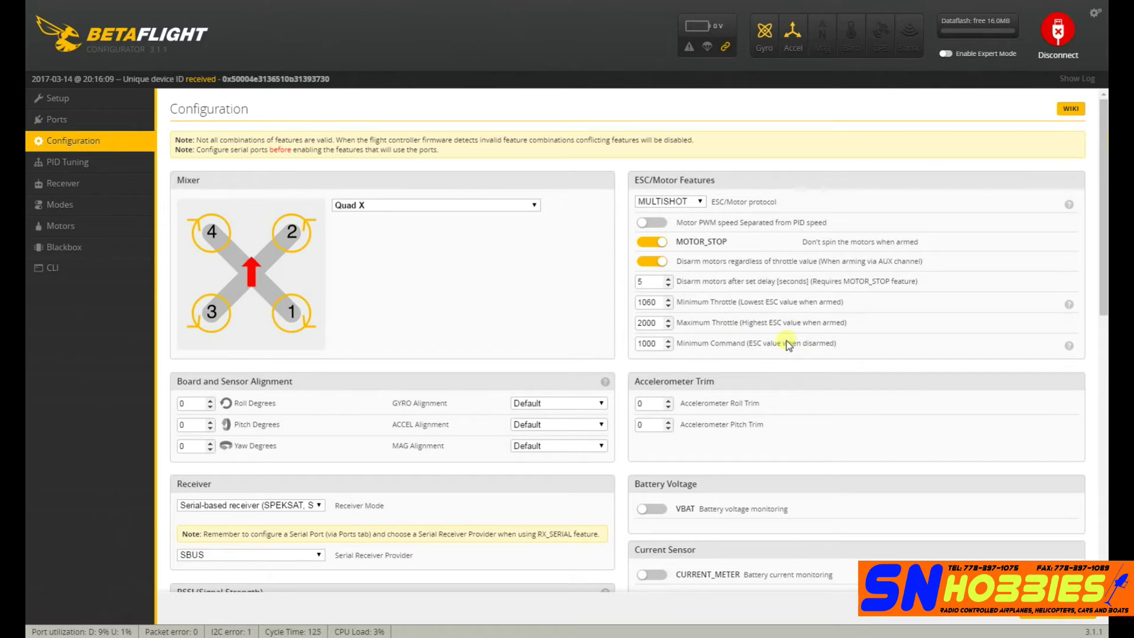
click(50, 197)
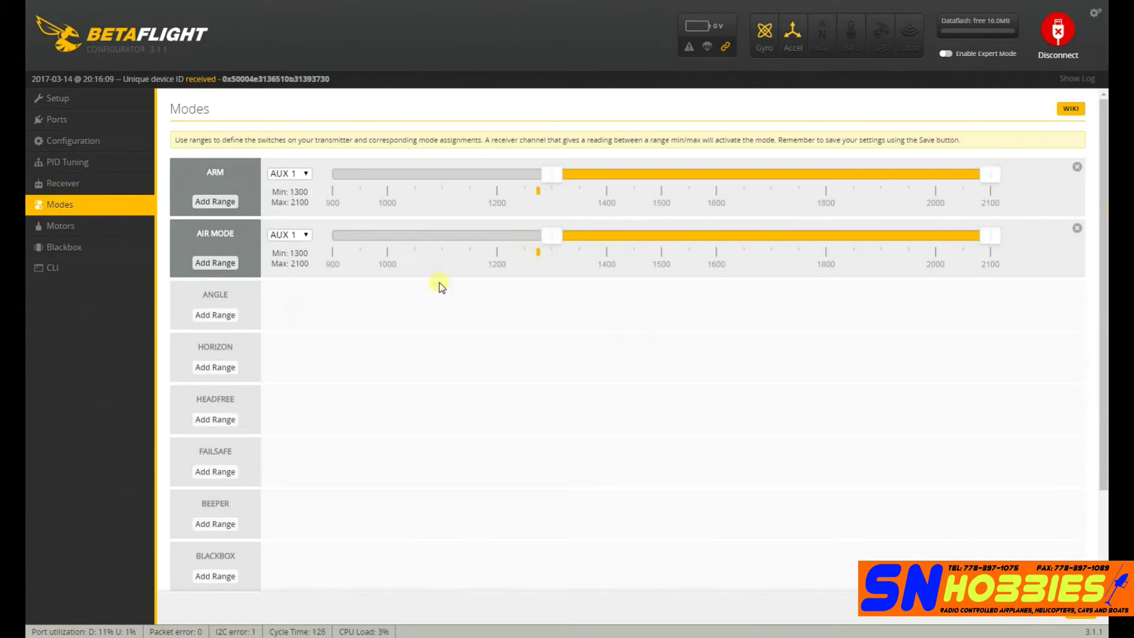
Step: Run a motor test with motor control enabled, raising the master throttle to 2000 and returning it to 1000, and disable motor control
click(47, 227)
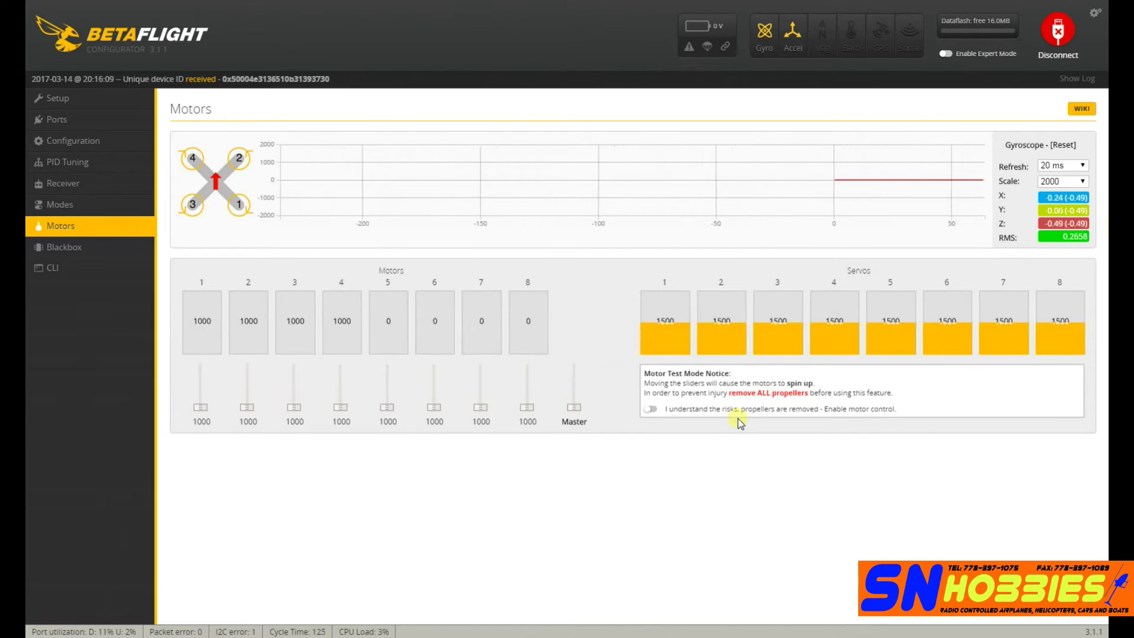
click(650, 409)
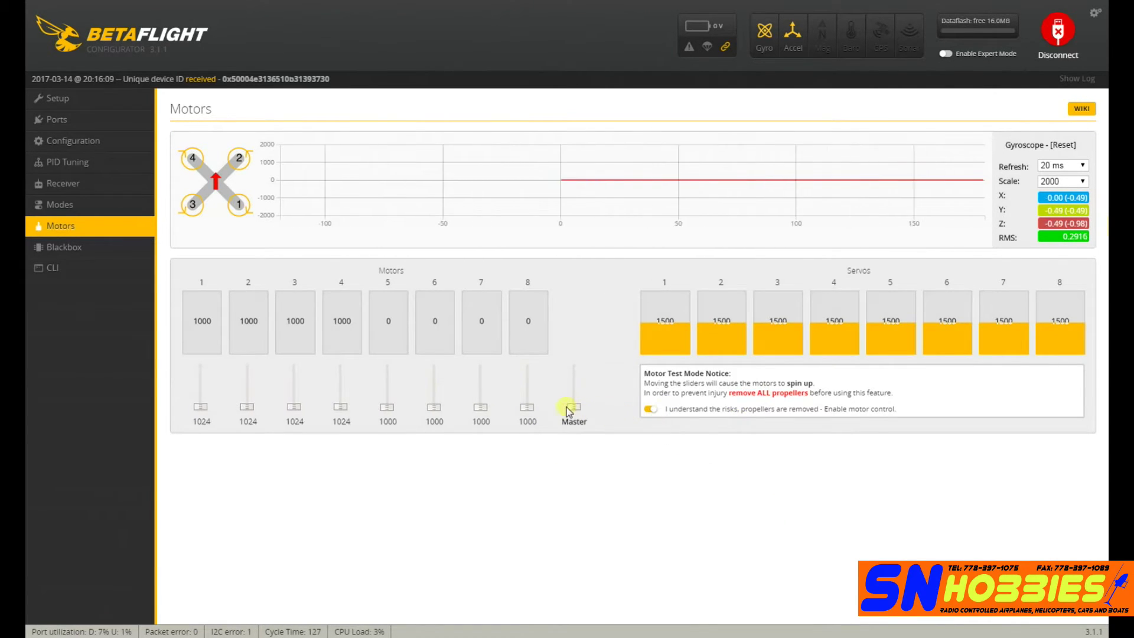
drag(573, 407, 576, 346)
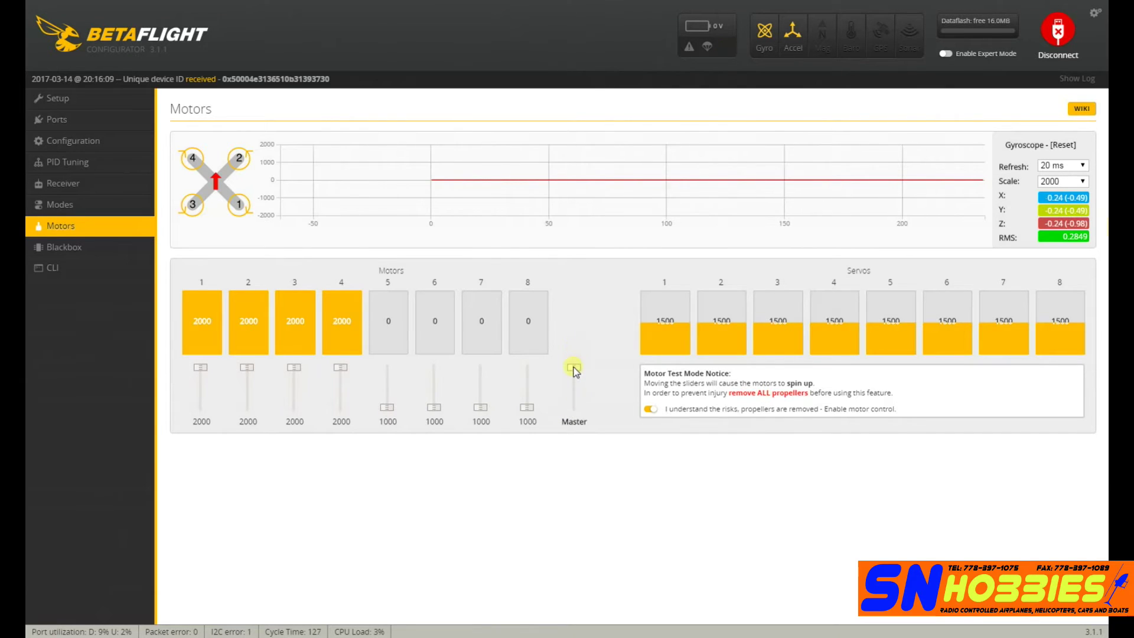
drag(573, 367, 589, 452)
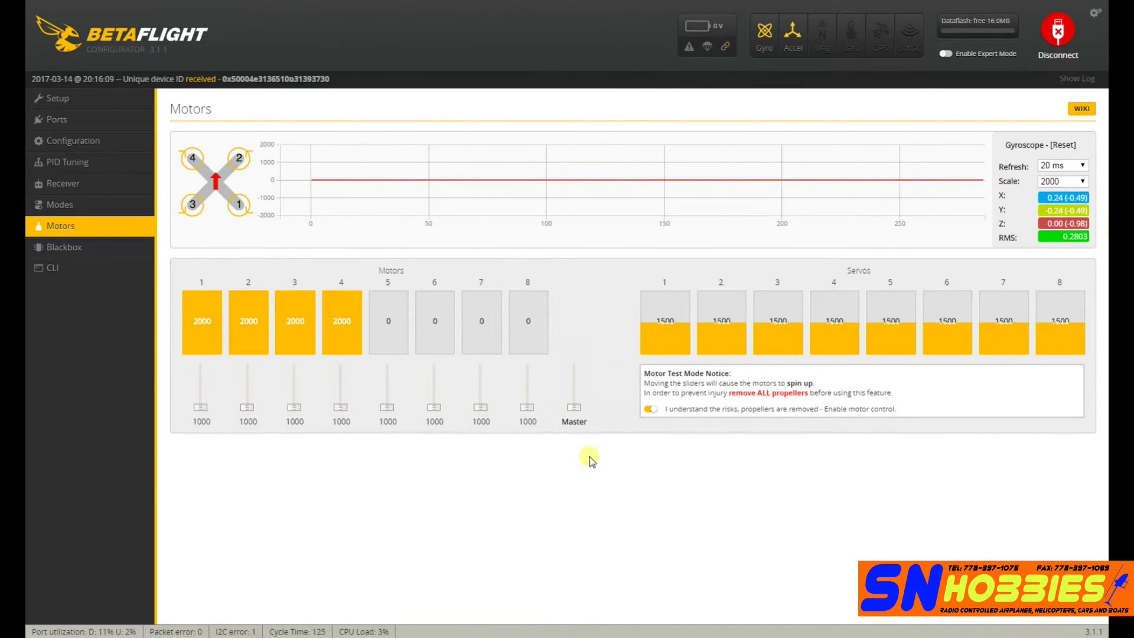
click(650, 409)
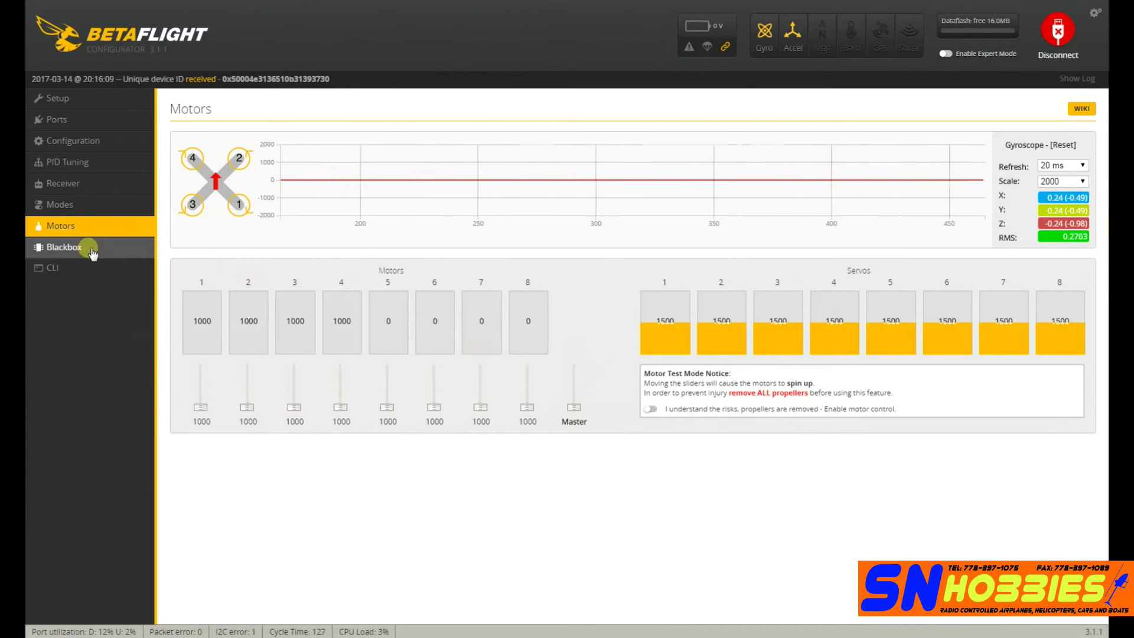
Step: Open the Blackbox settings and enable Expert Mode
click(65, 247)
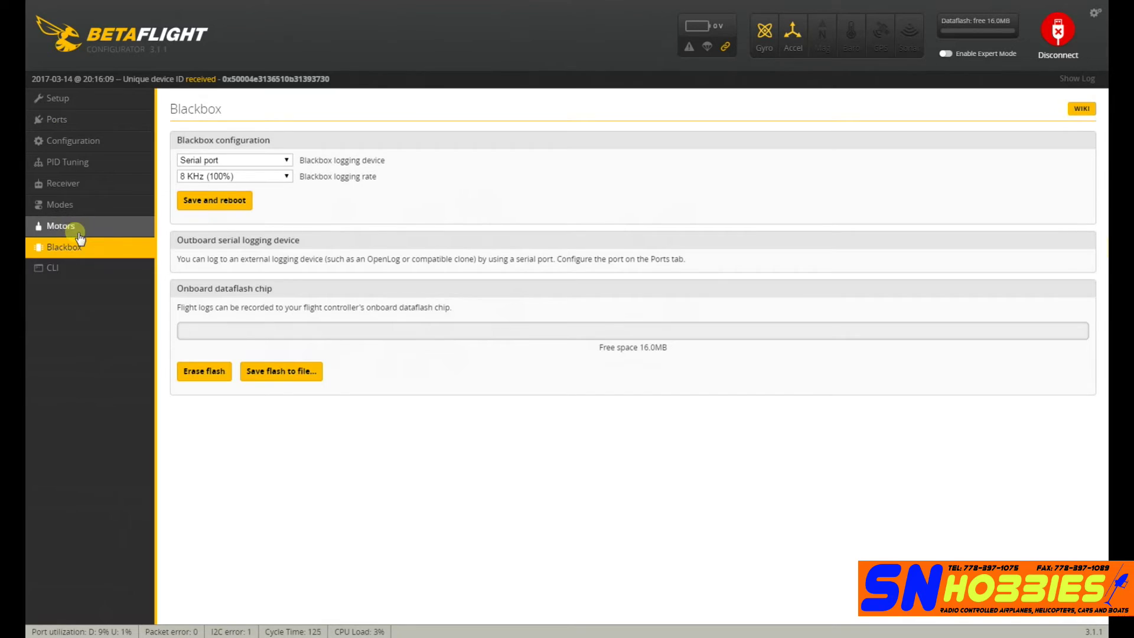
click(947, 55)
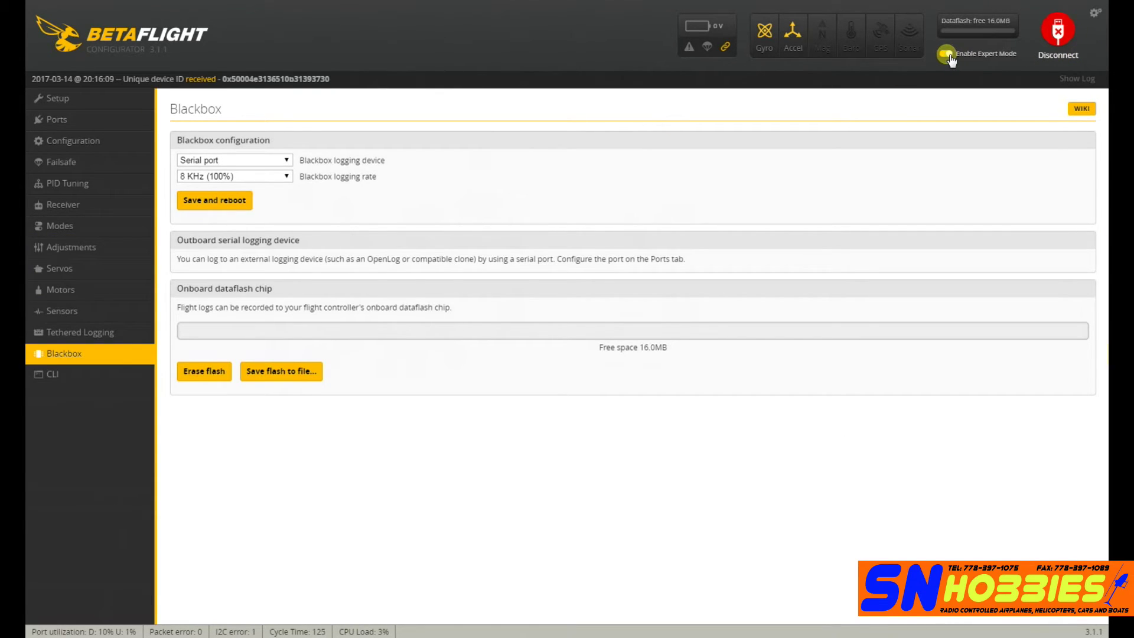
Step: Turn Expert Mode off
click(947, 55)
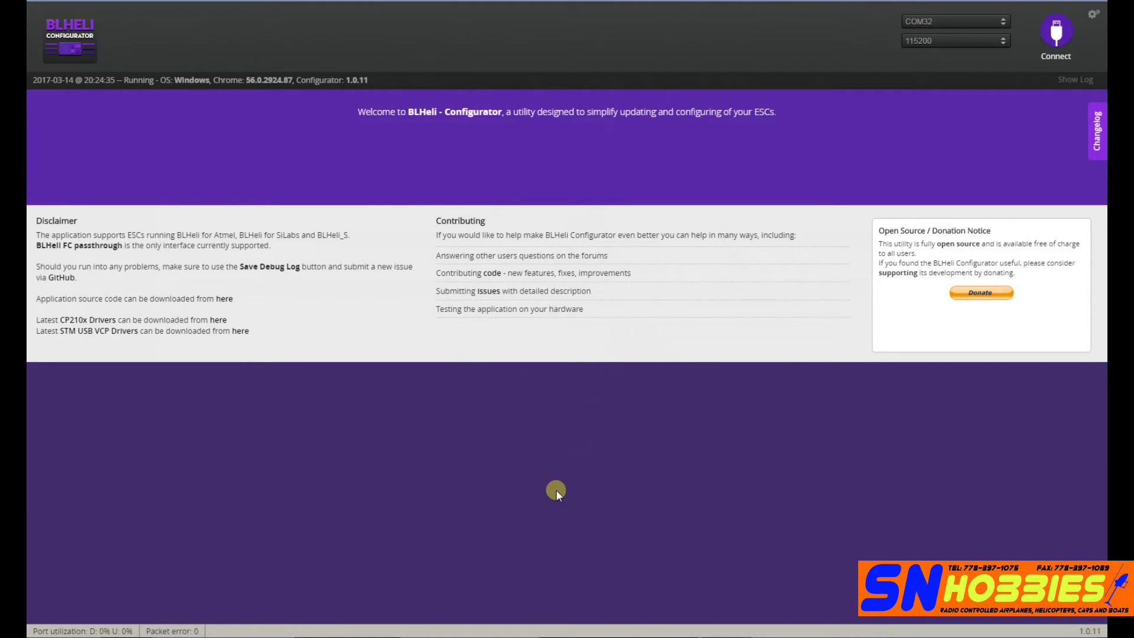
Step: Switch to BLHeli Configurator, connect on COM32 at 115200 and read the setup of the four ESCs
click(1057, 32)
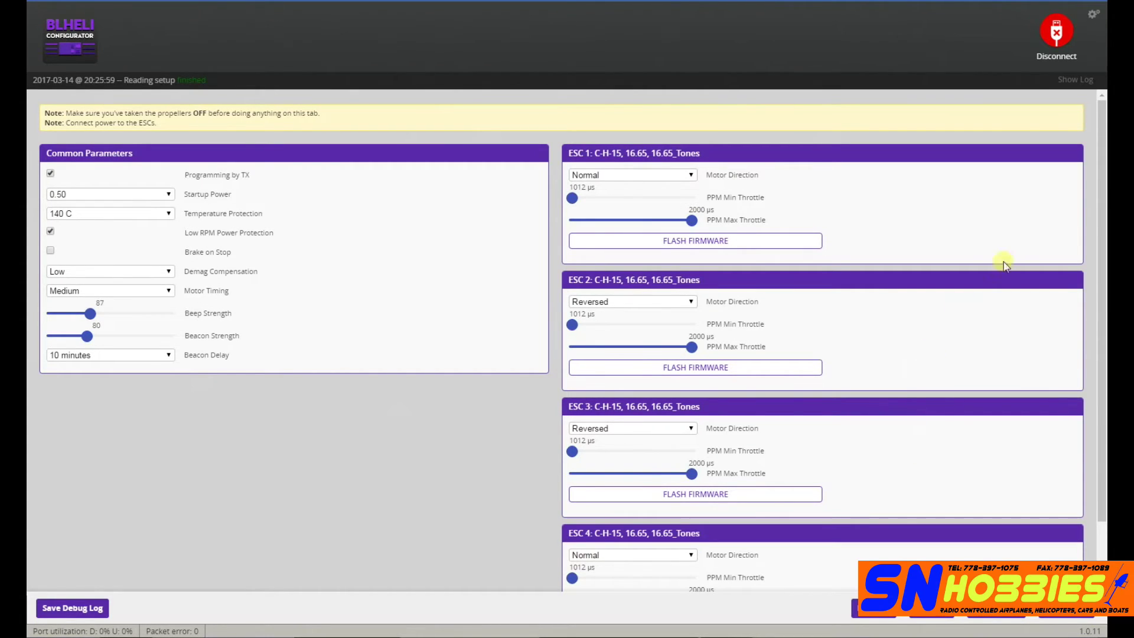
scroll(1102, 261, down, 1)
scroll(1102, 261, down, 1)
scroll(343, 264, up, 1)
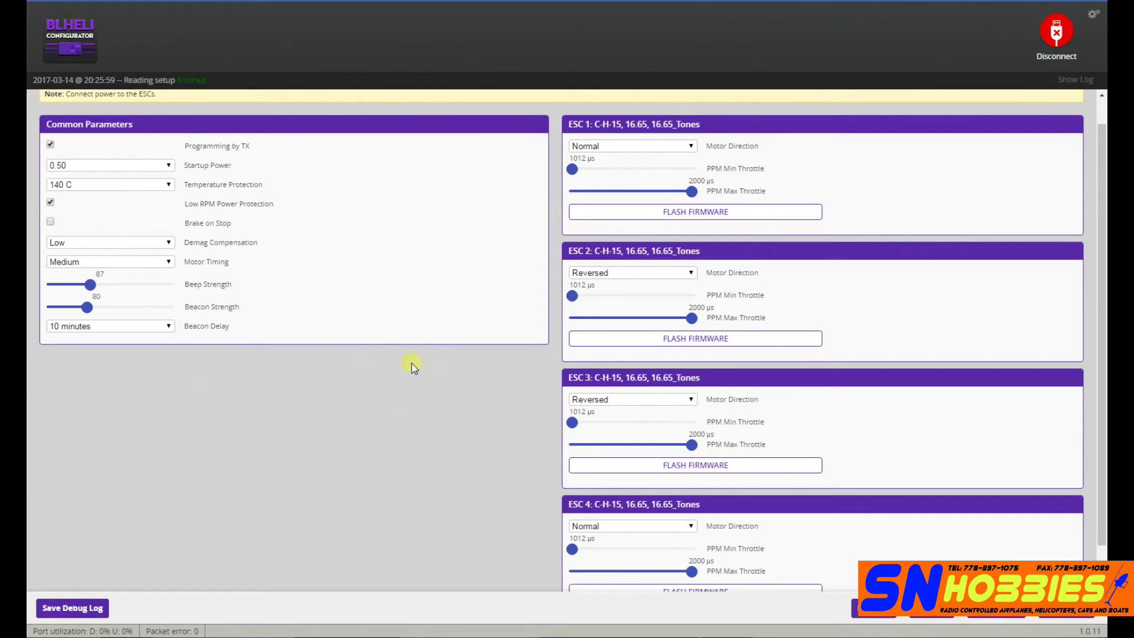
Step: Examine the beep strength in the common parameters and the motor direction and throttle range of each ESC
drag(90, 284, 95, 289)
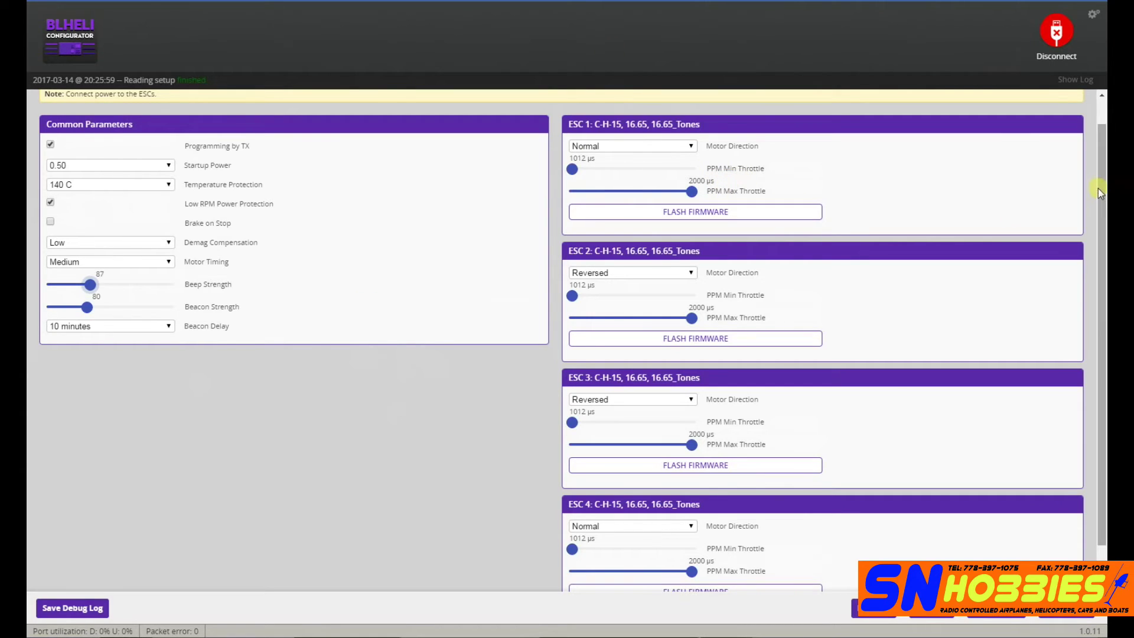
scroll(1097, 189, up, 1)
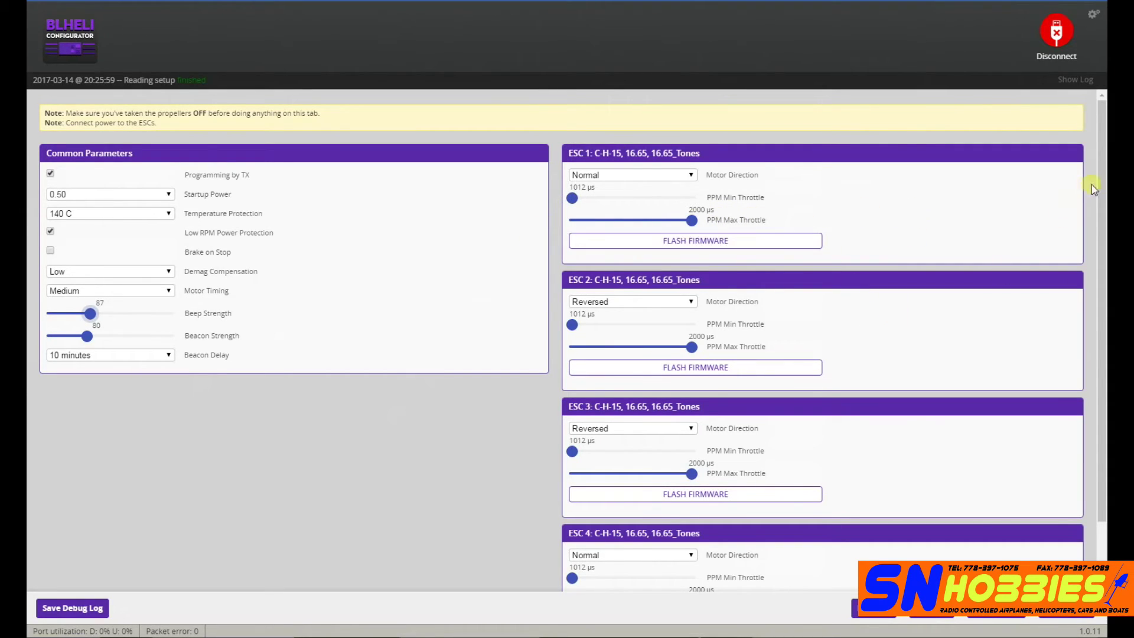
scroll(1101, 195, down, 1)
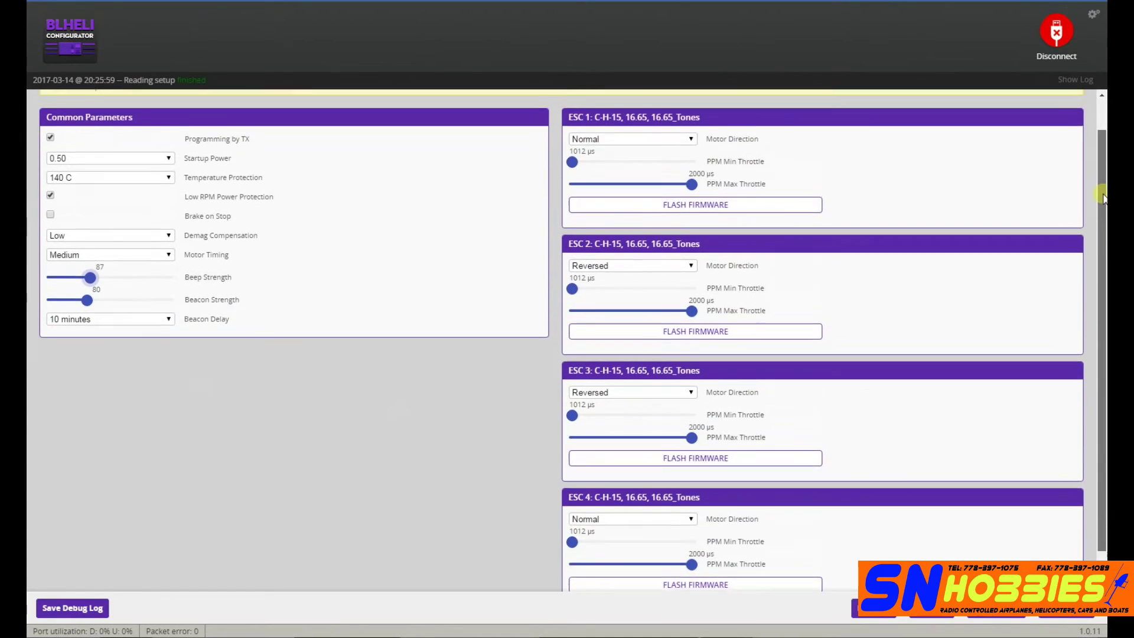
scroll(1102, 197, up, 1)
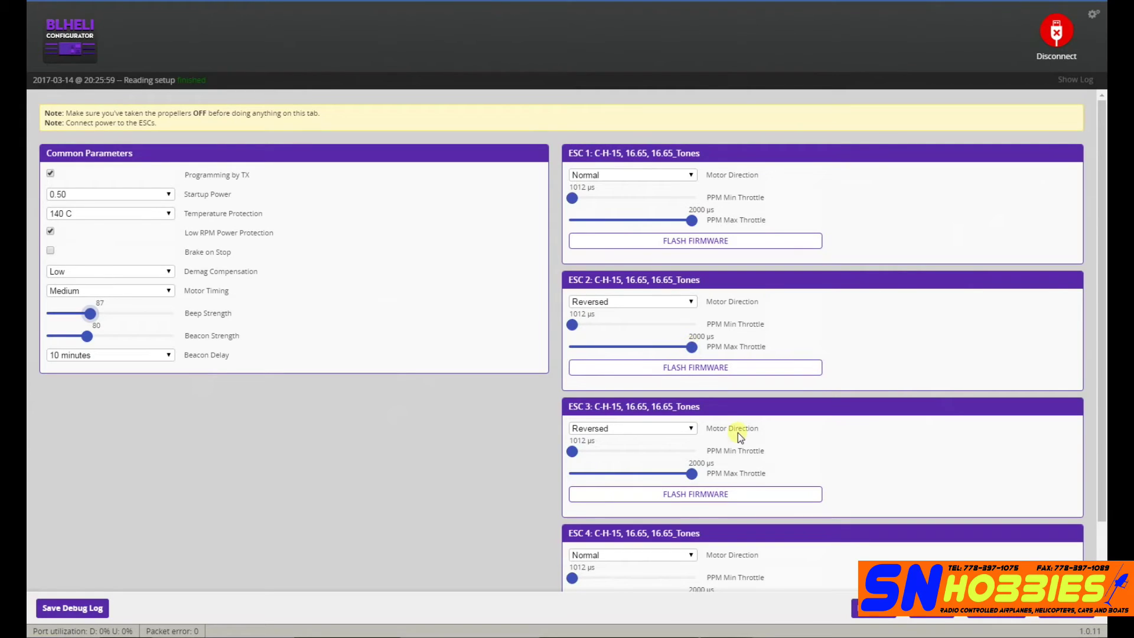
scroll(886, 450, down, 1)
scroll(886, 450, up, 1)
Step: Try the MediumHigh motor timing for the ESCs and return it to Medium
click(125, 291)
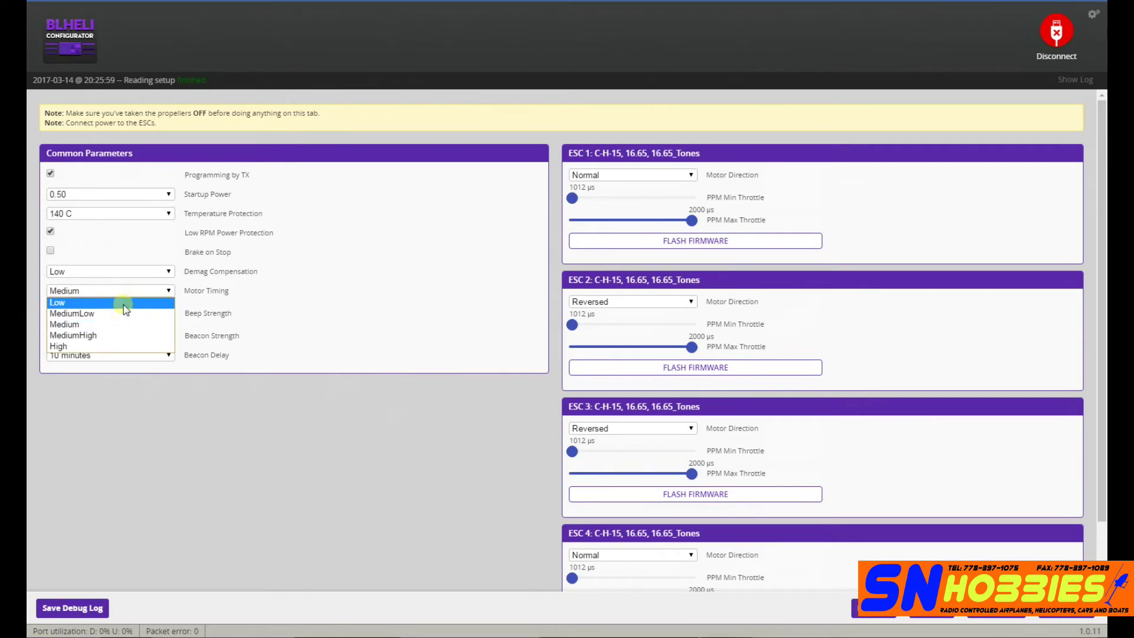
click(111, 334)
click(154, 290)
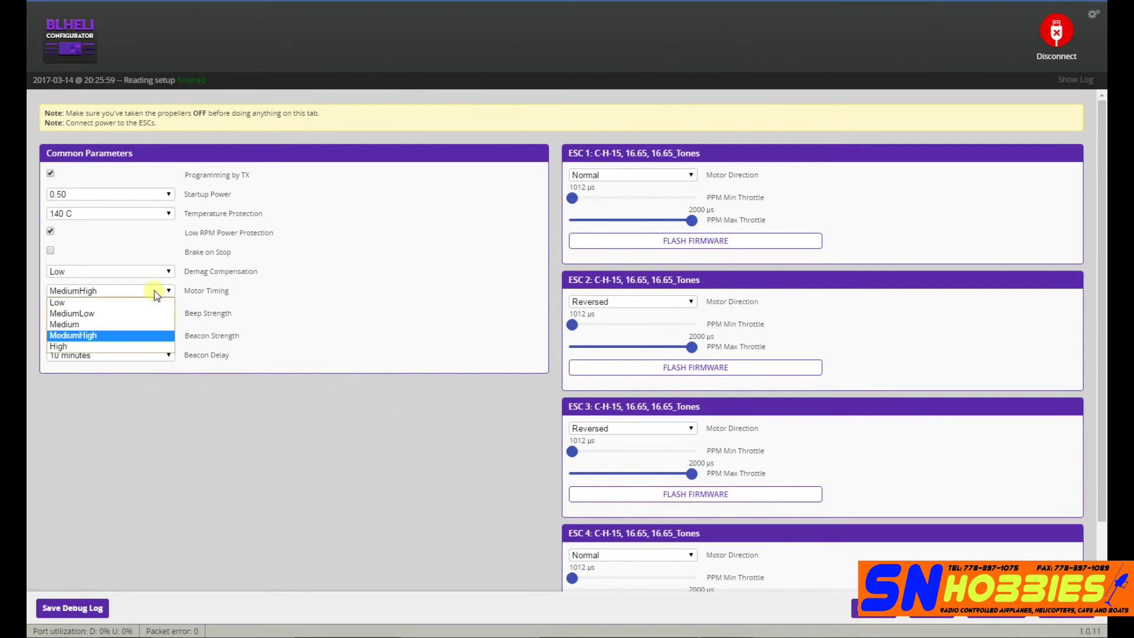
click(88, 324)
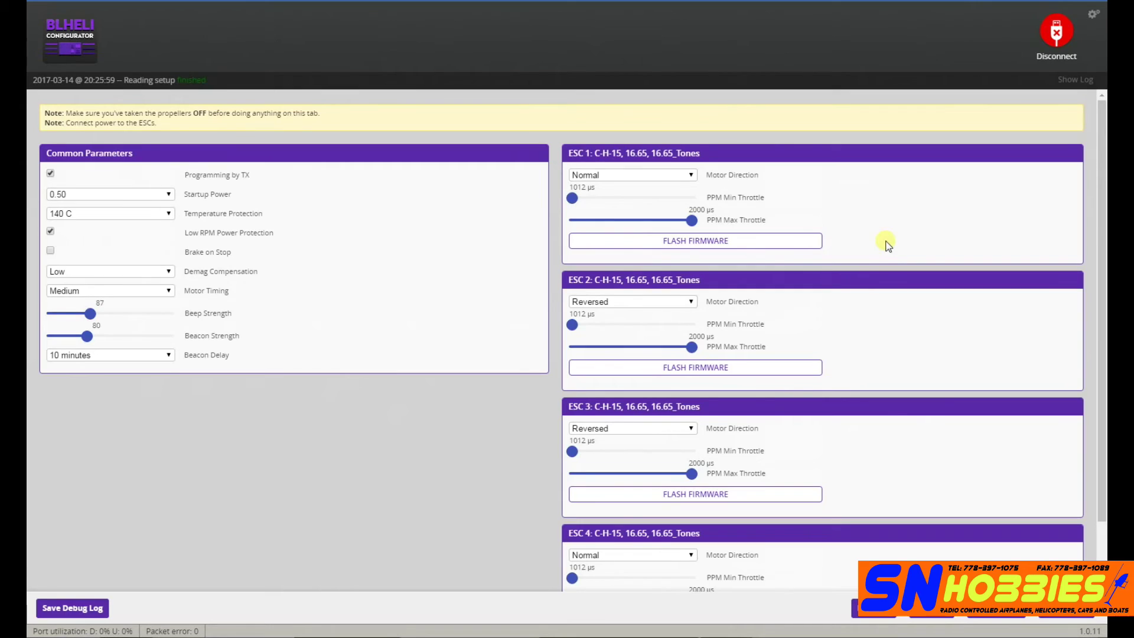
Step: Inspect the firmware flashing options and available versions for ESC 1, and cancel without flashing
scroll(886, 248, down, 2)
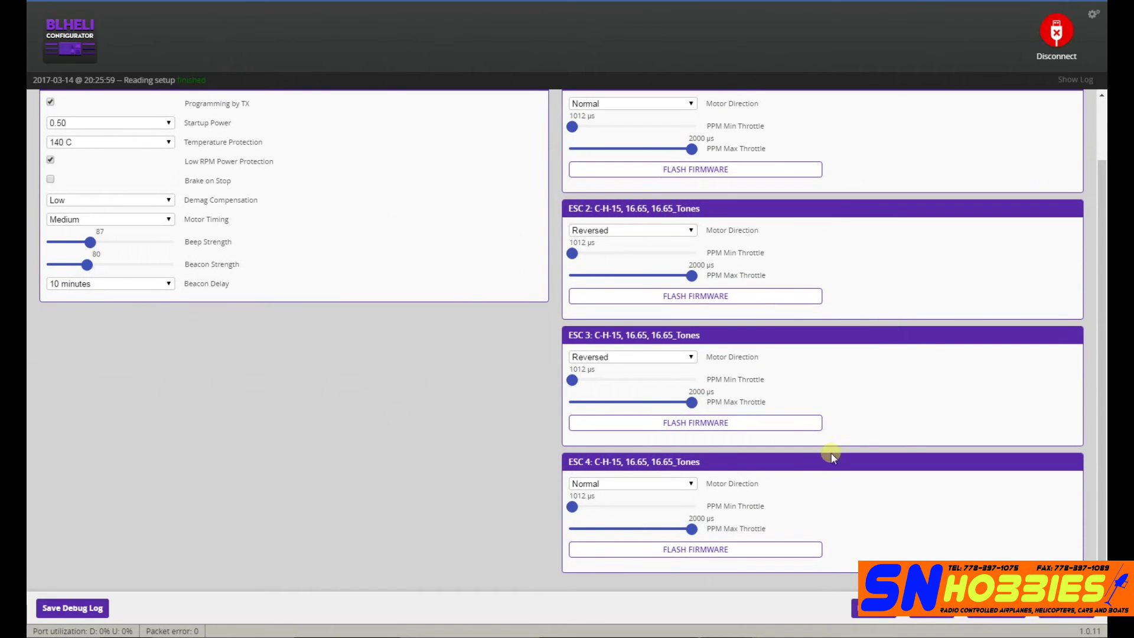
scroll(658, 235, up, 2)
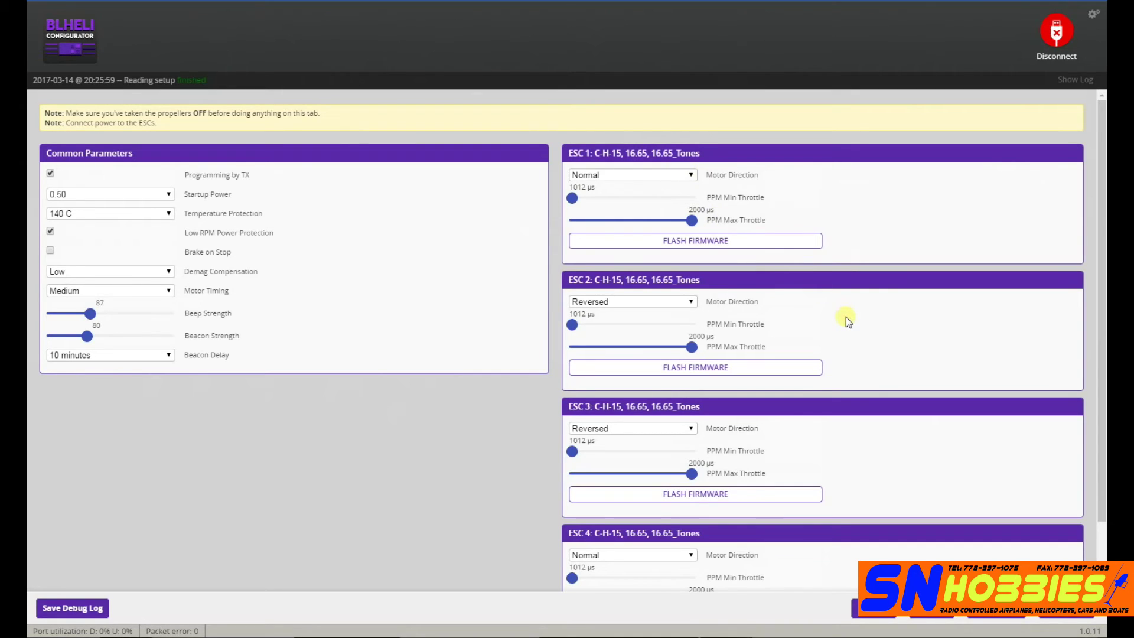
scroll(845, 316, down, 1)
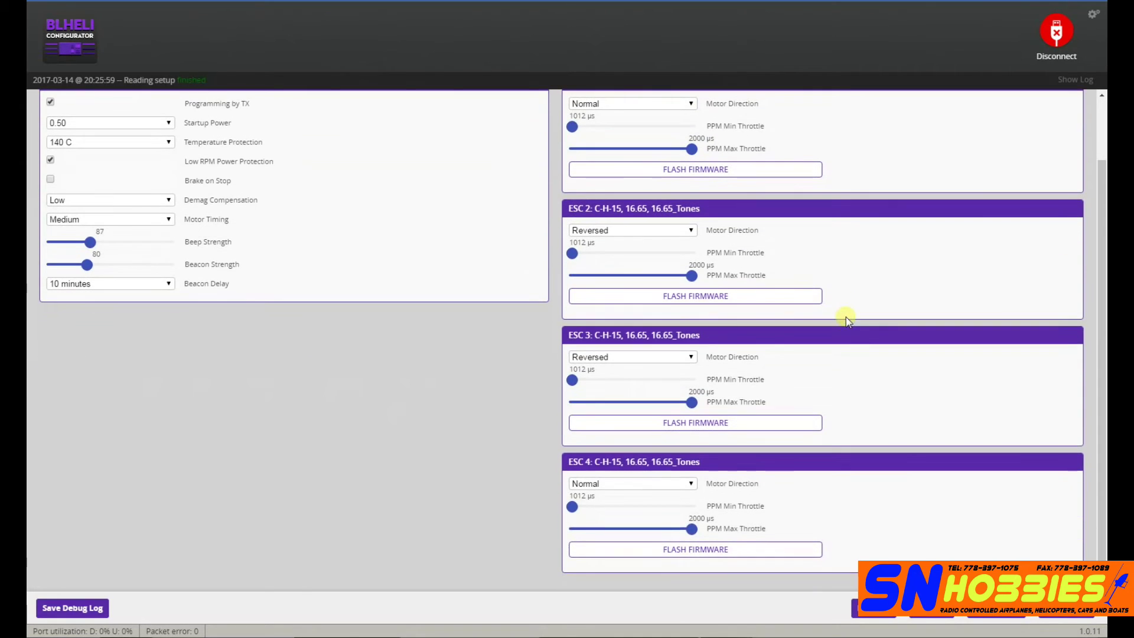
click(727, 171)
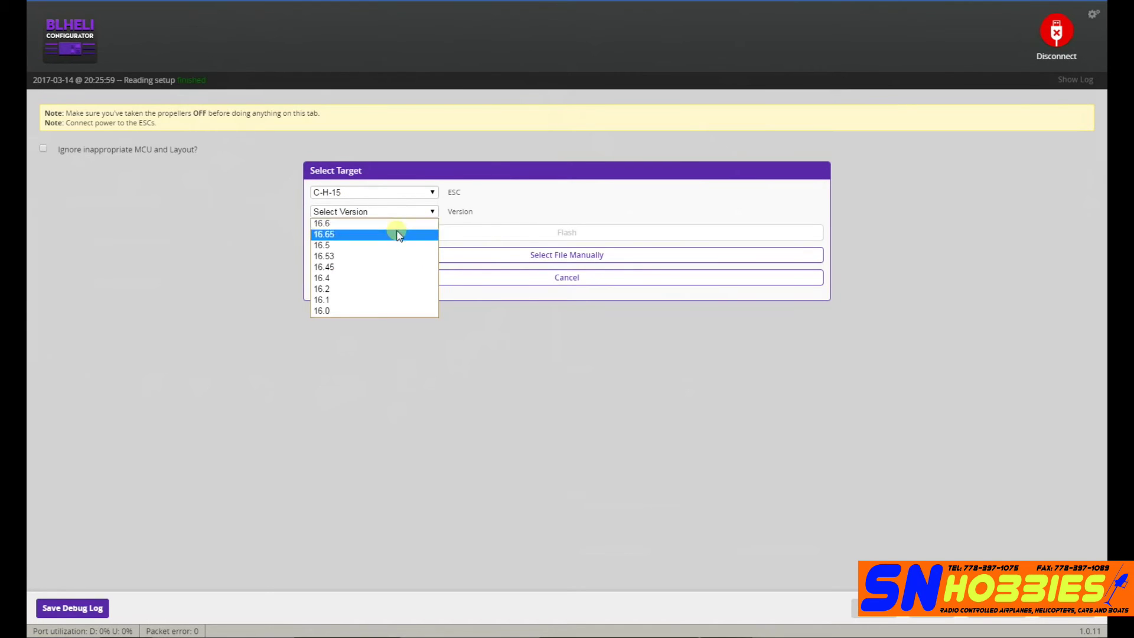
click(601, 214)
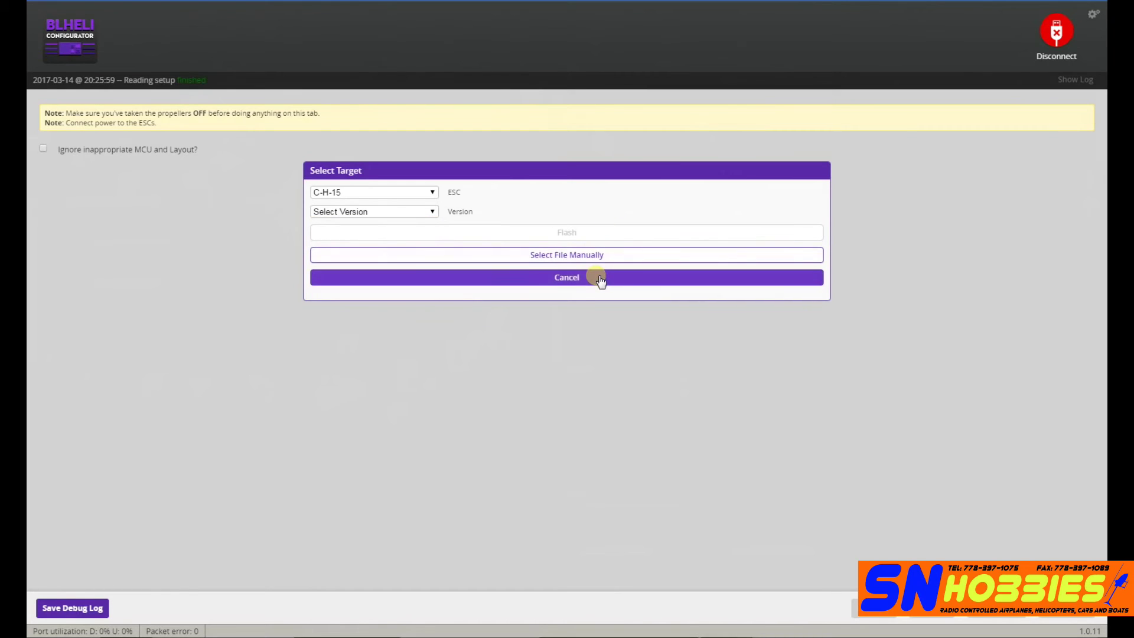
click(597, 278)
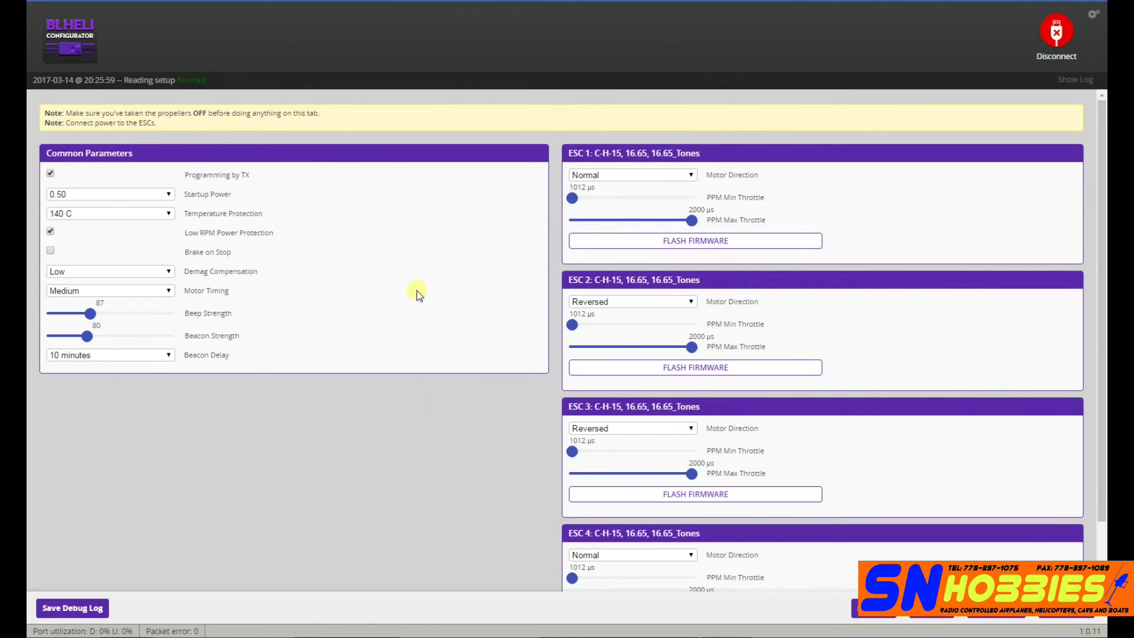
click(607, 237)
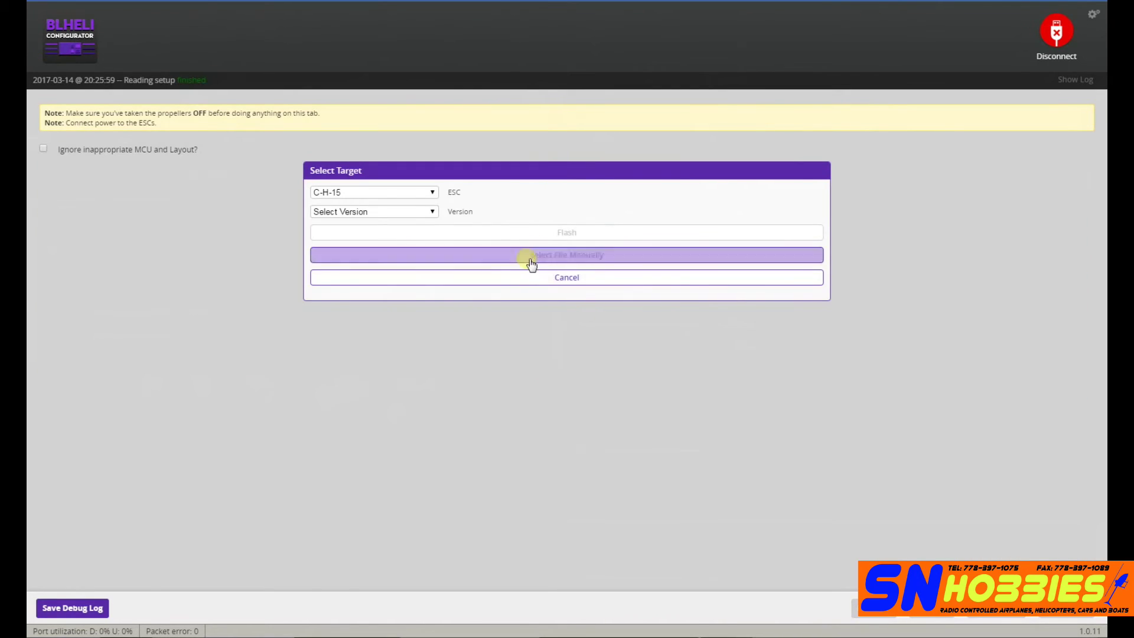
click(547, 278)
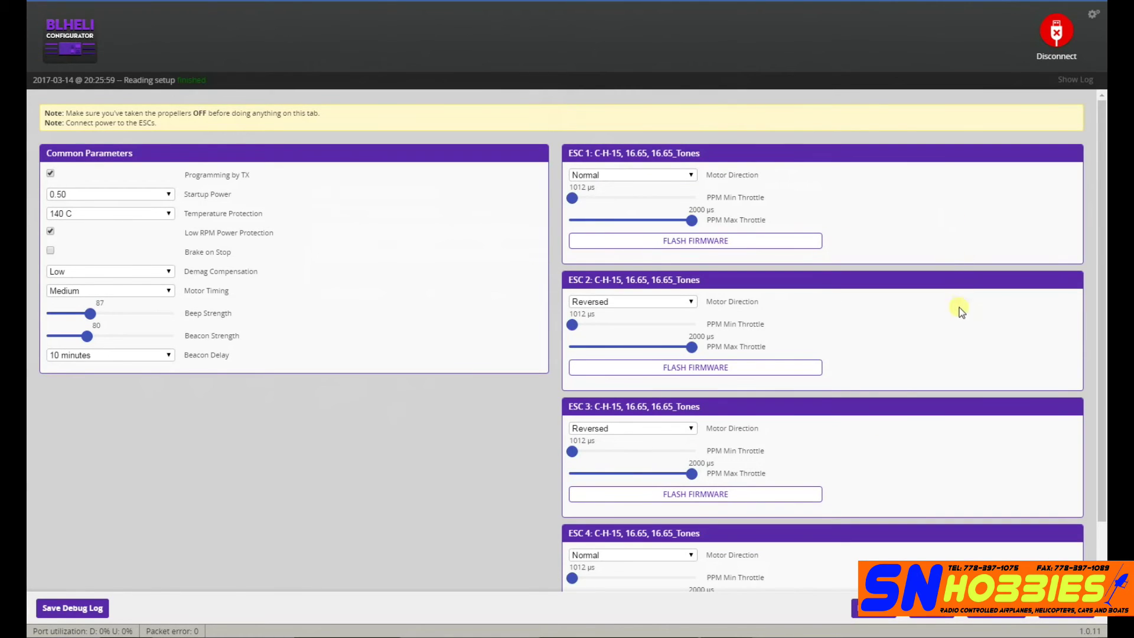
Step: Look over the firmware identification and settings of ESC 1 through ESC 4
scroll(952, 327, down, 2)
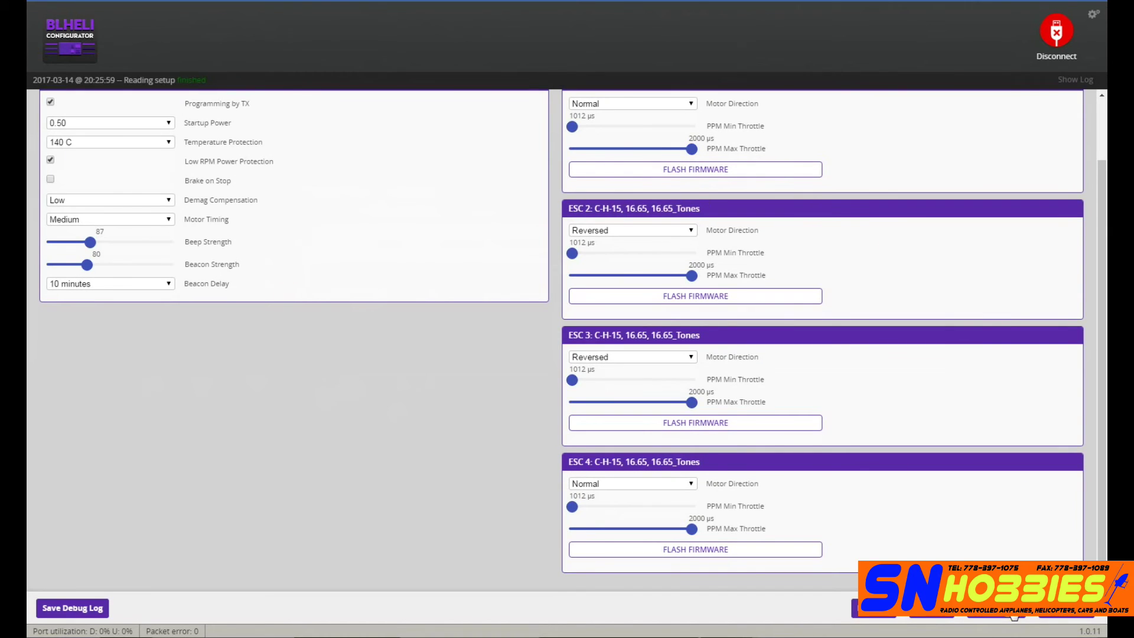
scroll(1015, 522, up, 2)
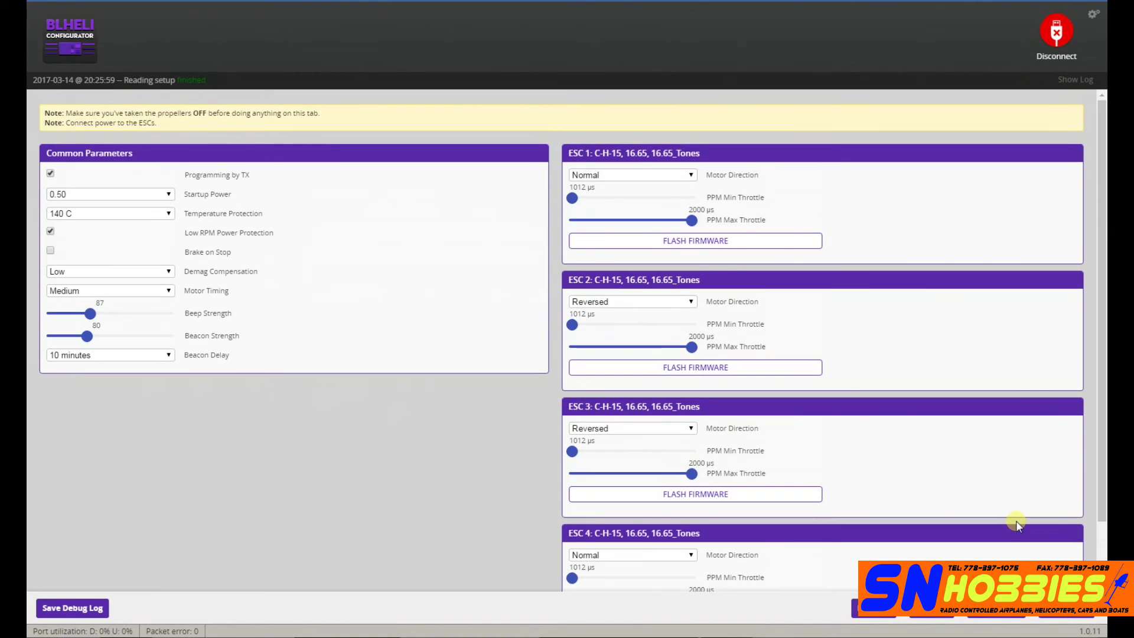
scroll(1000, 461, down, 2)
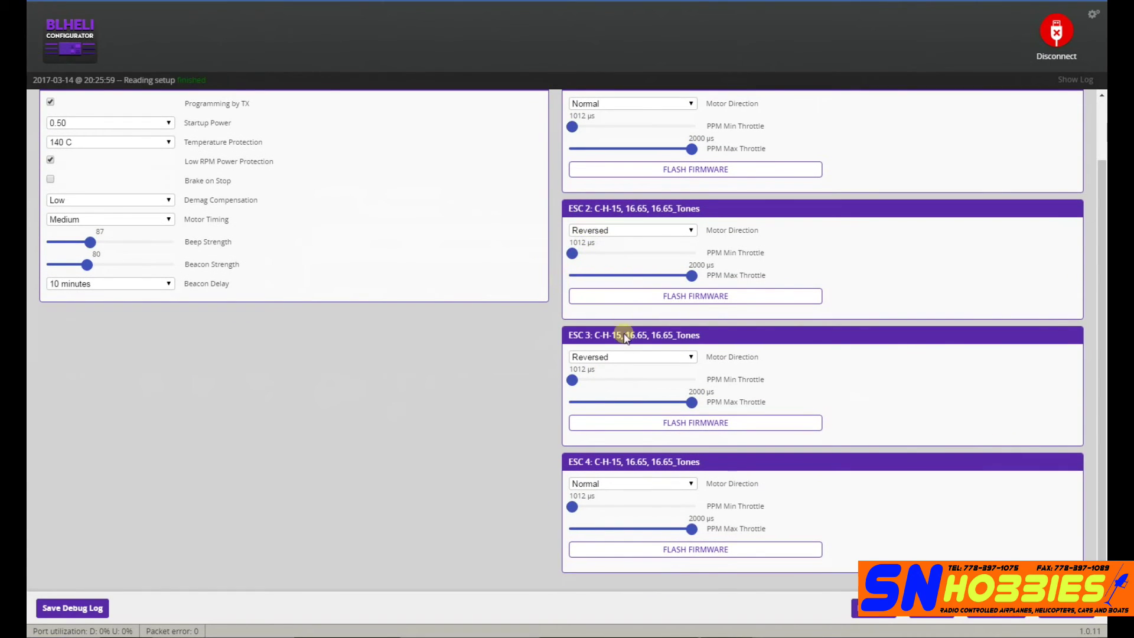
scroll(938, 349, up, 2)
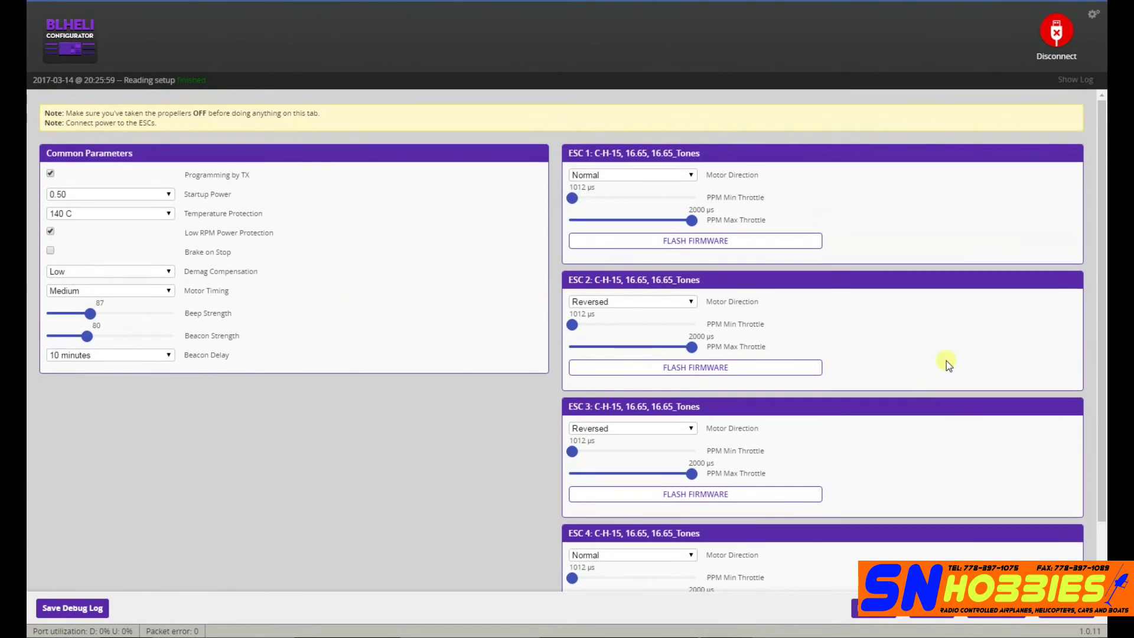